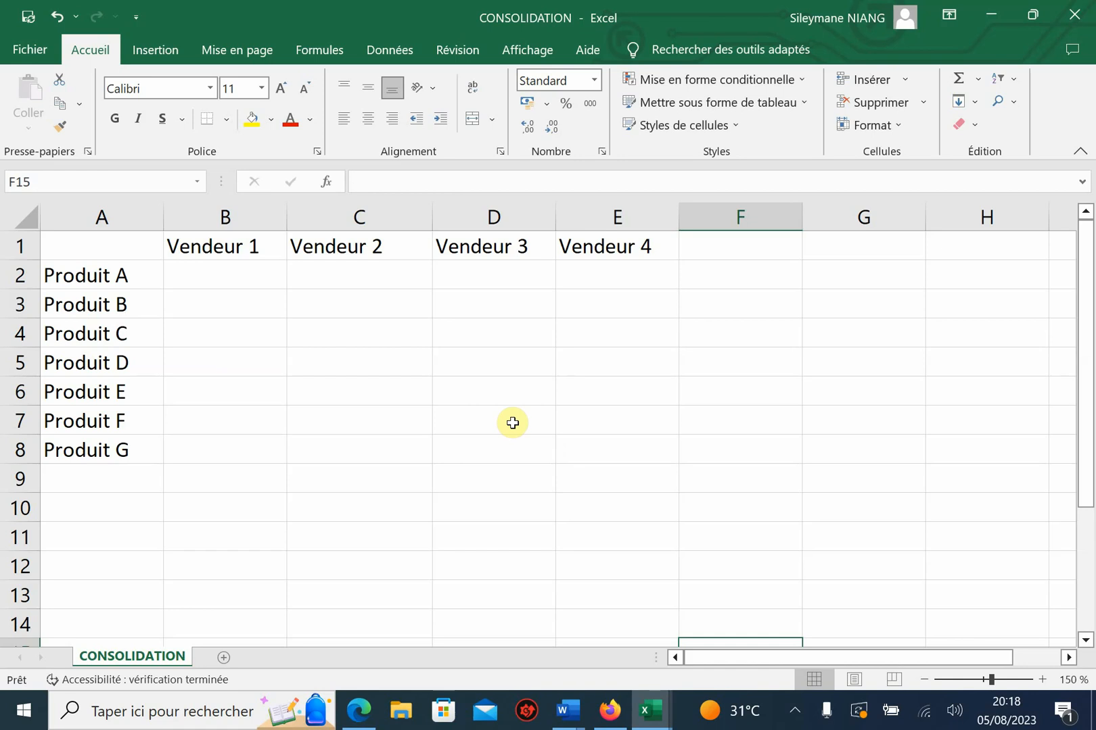
click(405, 382)
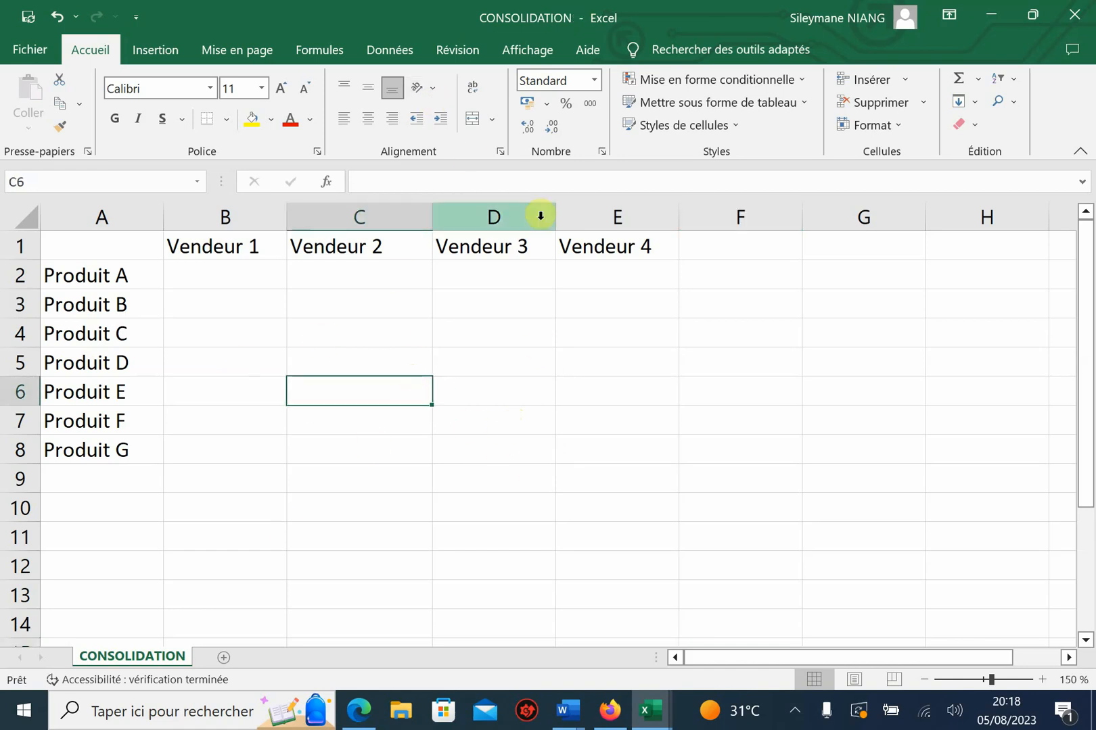
drag(130, 244, 575, 455)
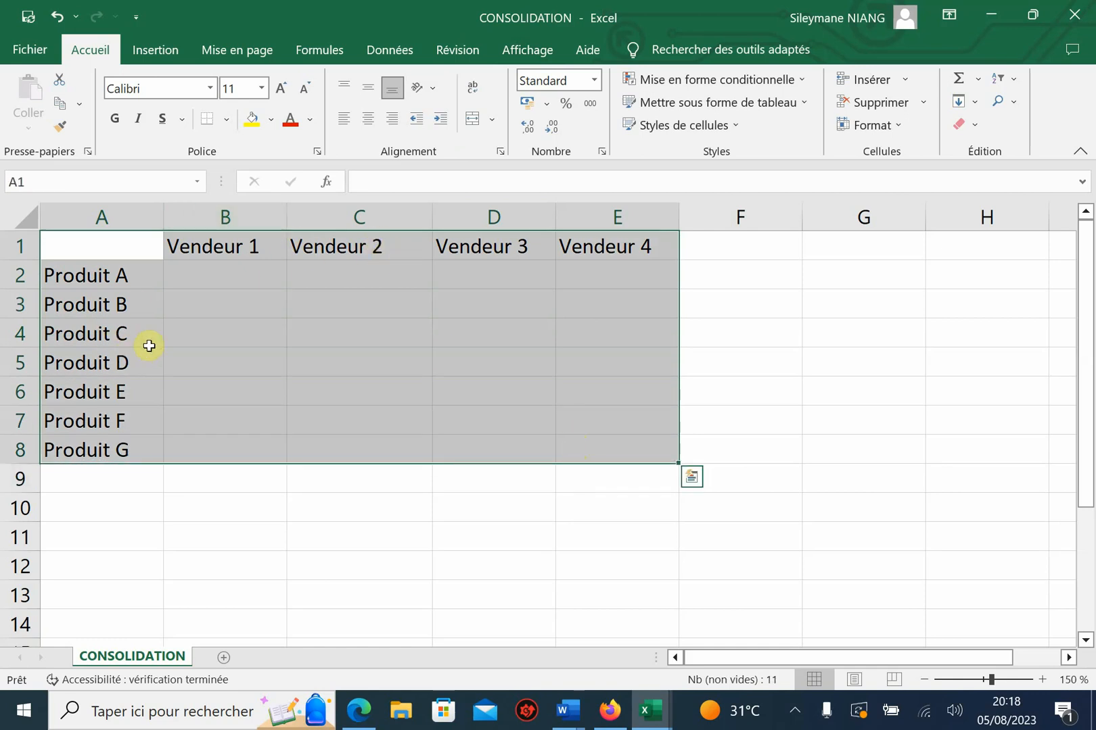
click(183, 438)
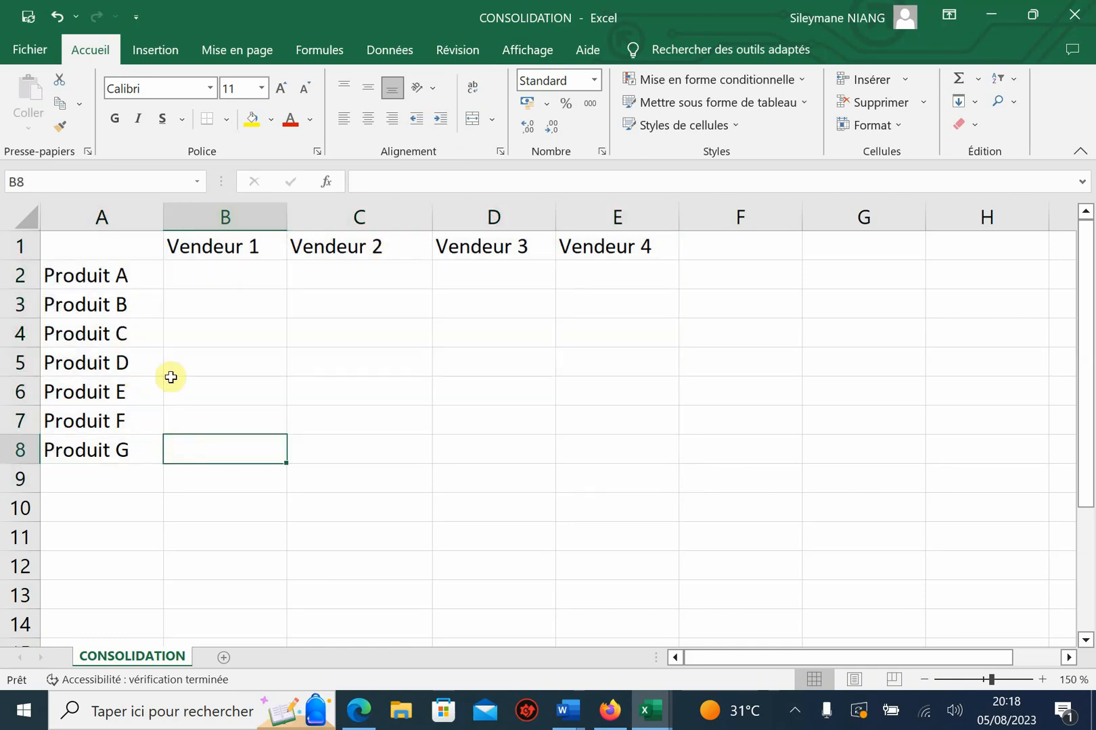
Open the recent workbook SOCIETE A alongside the CONSOLIDATION workbook
click(41, 49)
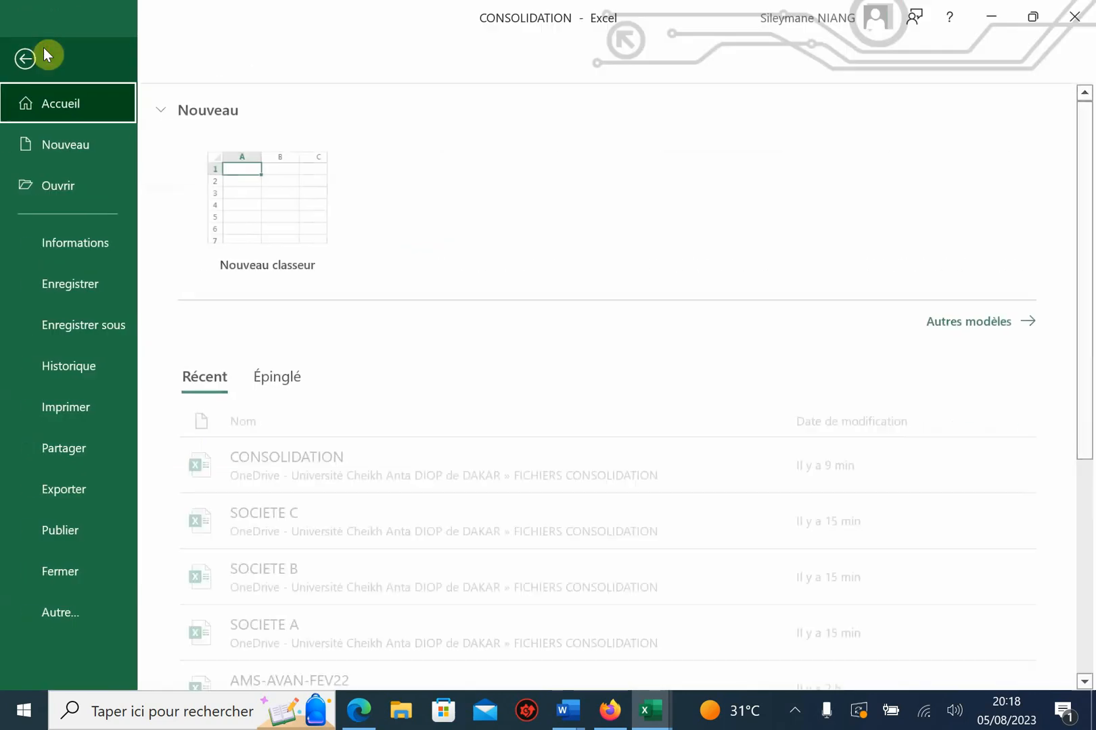
click(281, 634)
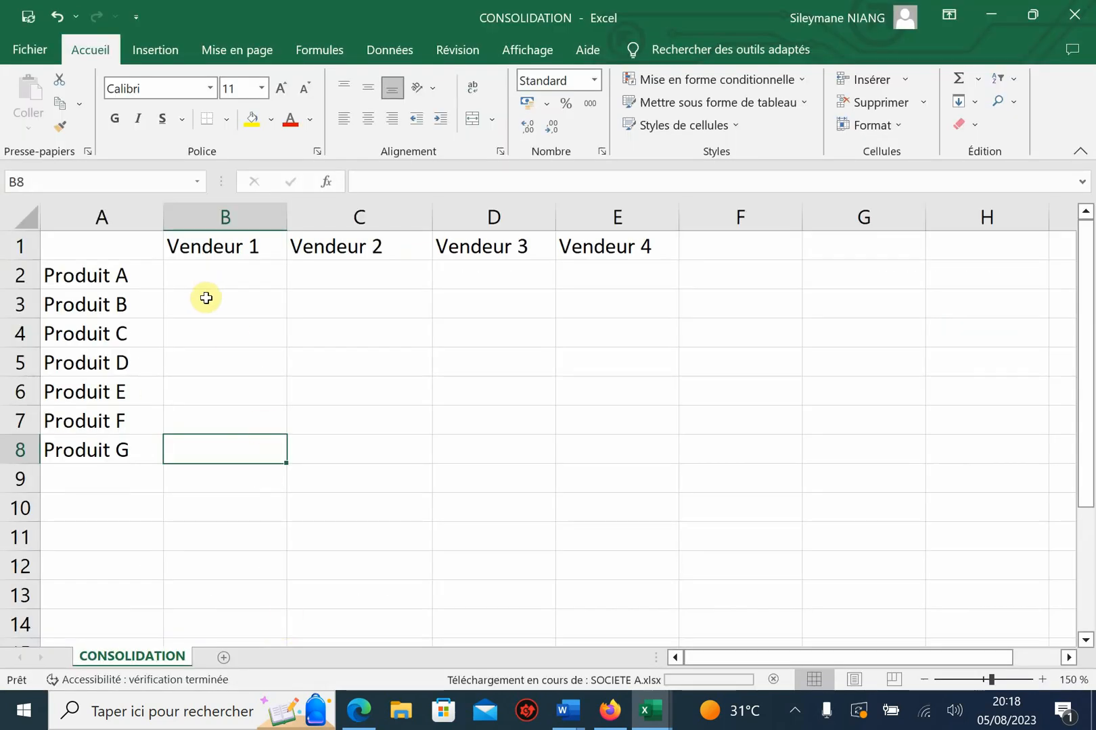
click(211, 265)
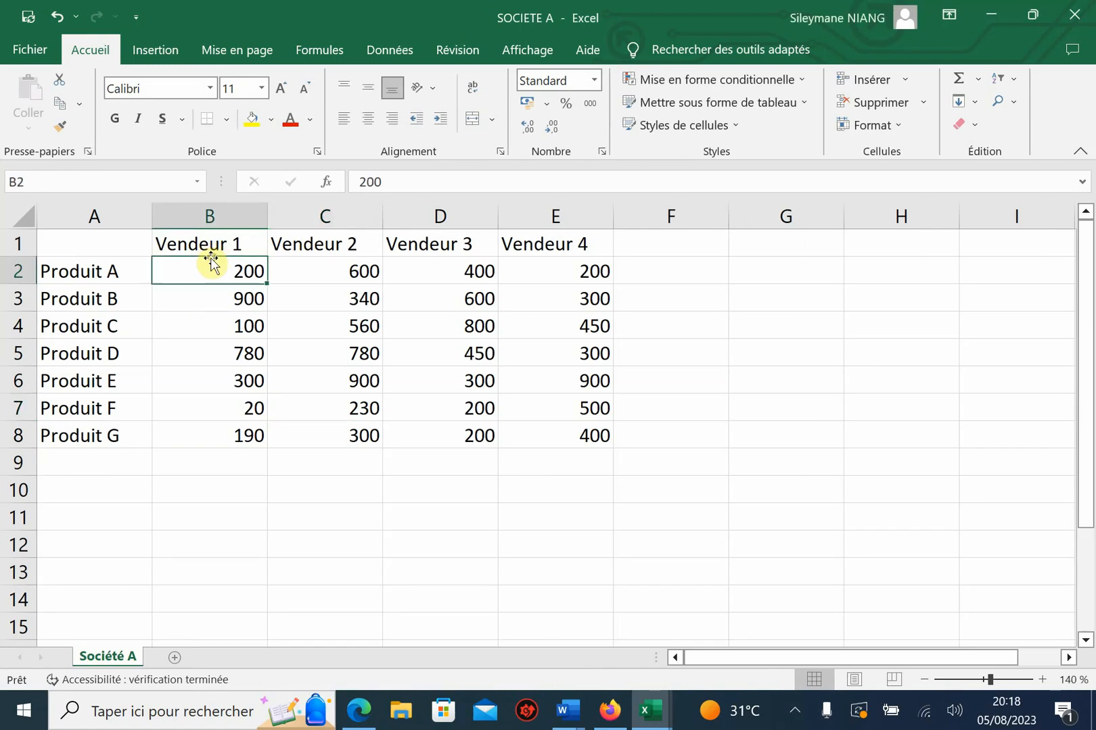
click(1041, 679)
click(1041, 679)
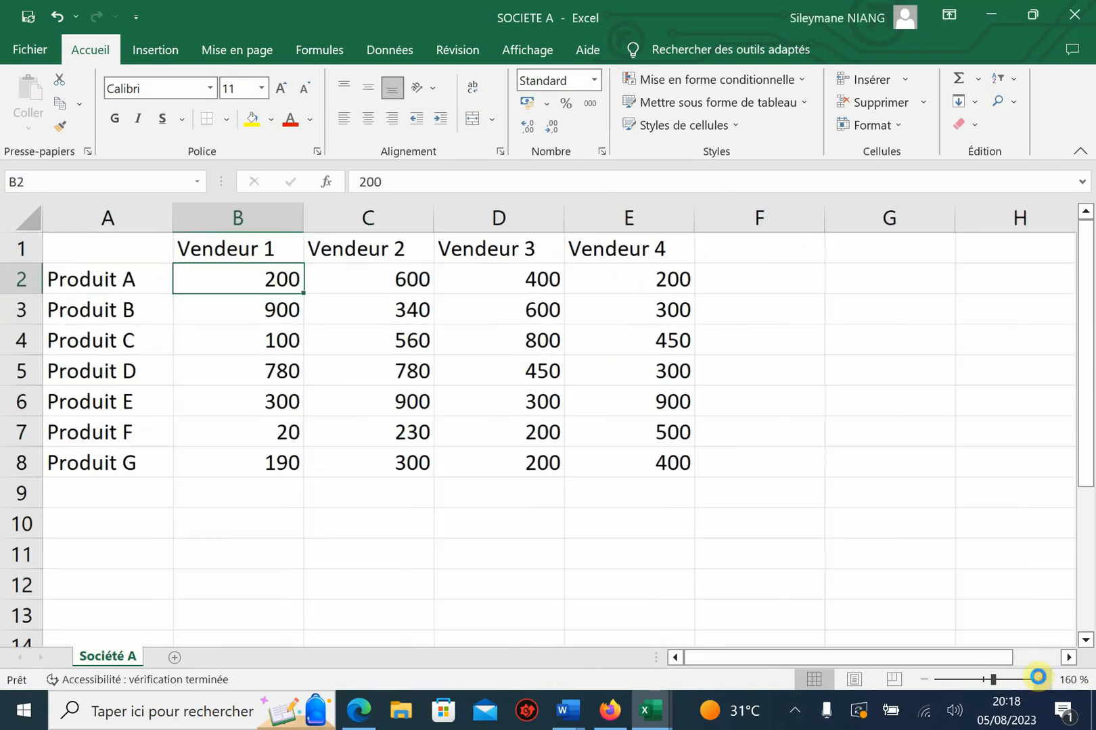
click(1041, 679)
click(1041, 679)
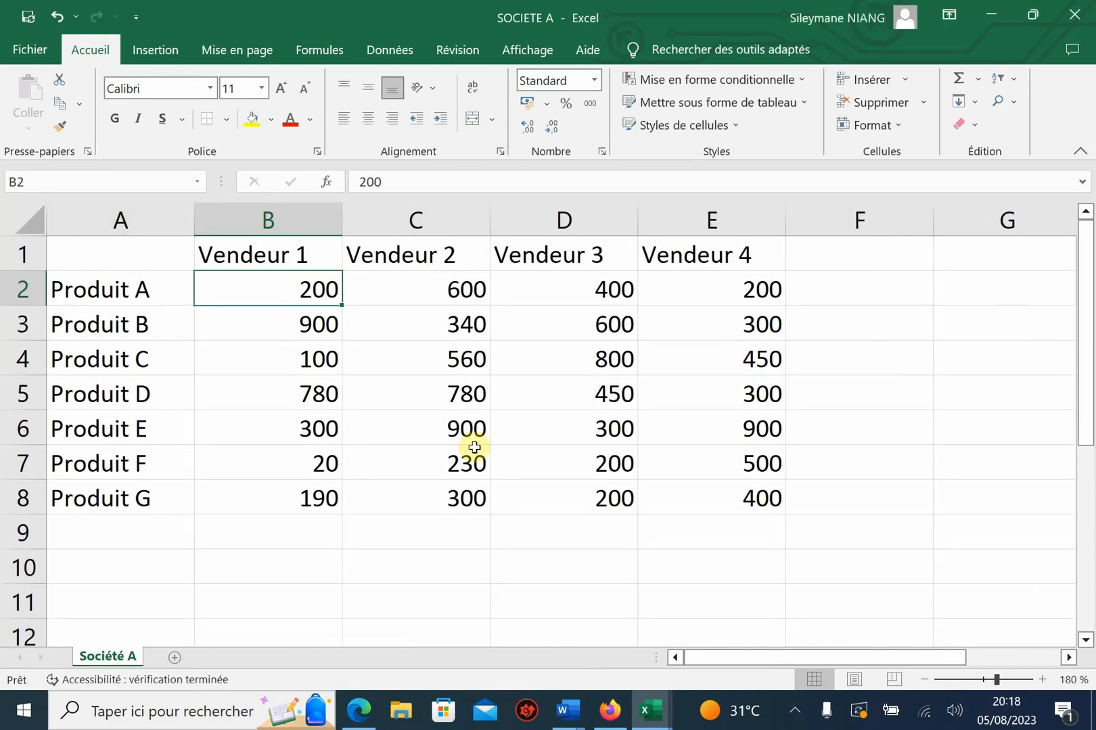
Open the recent workbooks SOCIETE B and SOCIETE C from the FICHIERS CONSOLIDATION folder
click(27, 50)
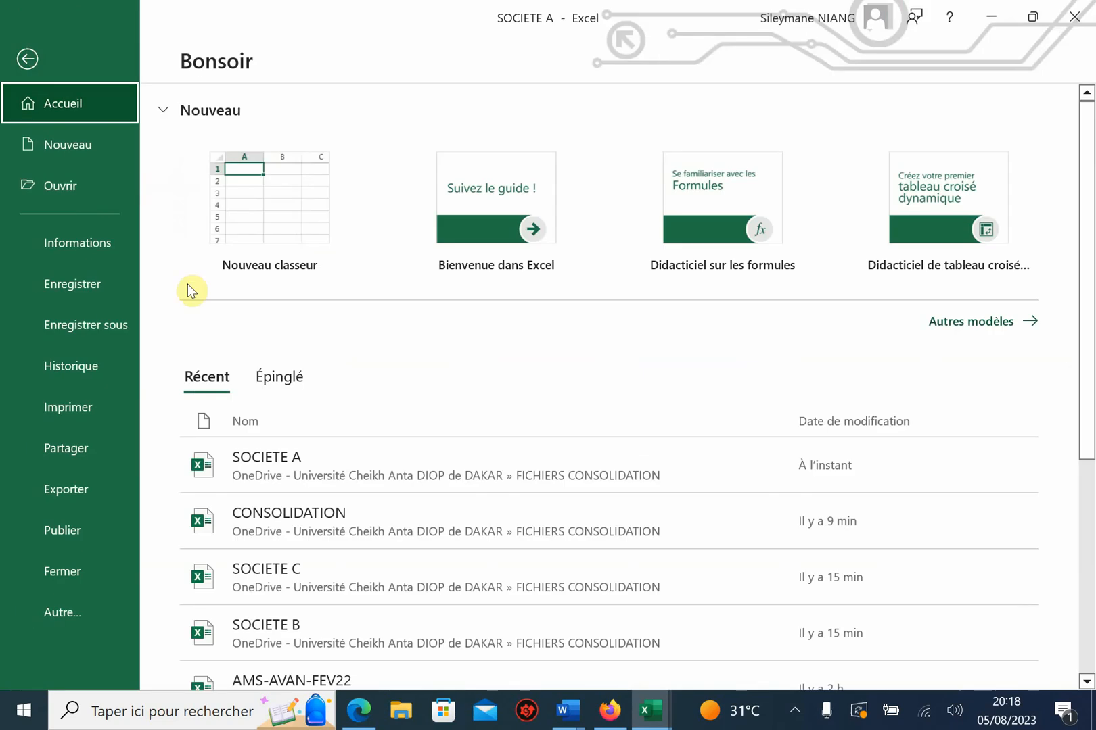
click(271, 633)
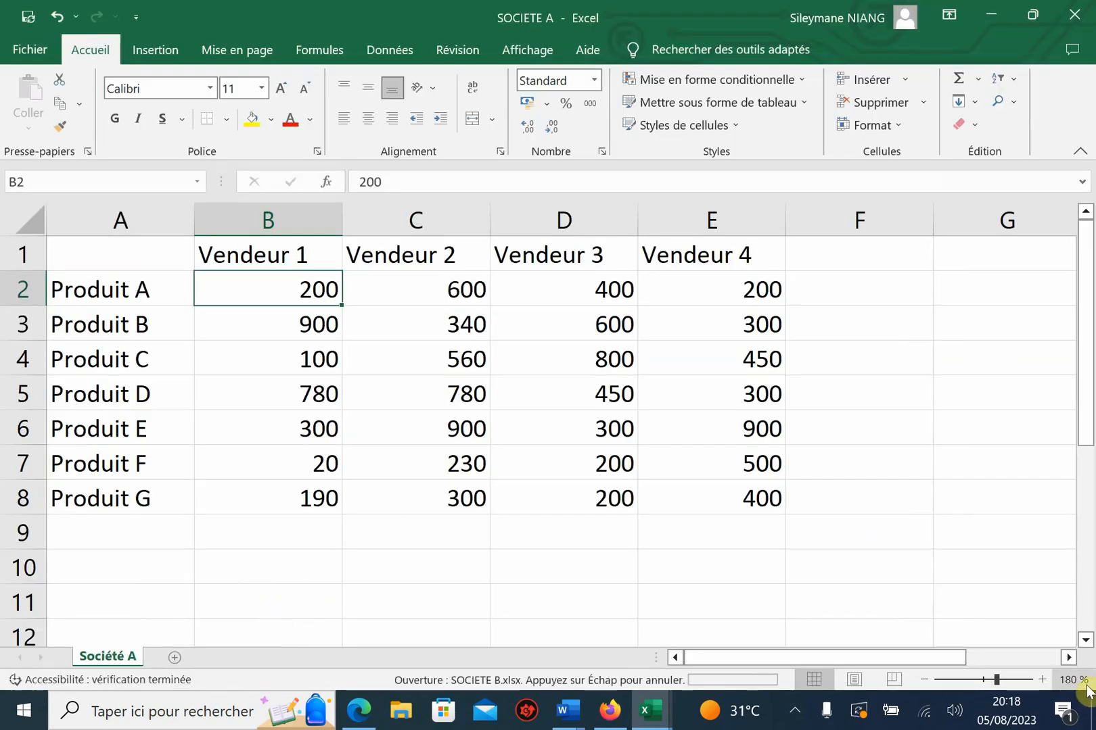
click(1043, 681)
scroll(814, 457, up, 1)
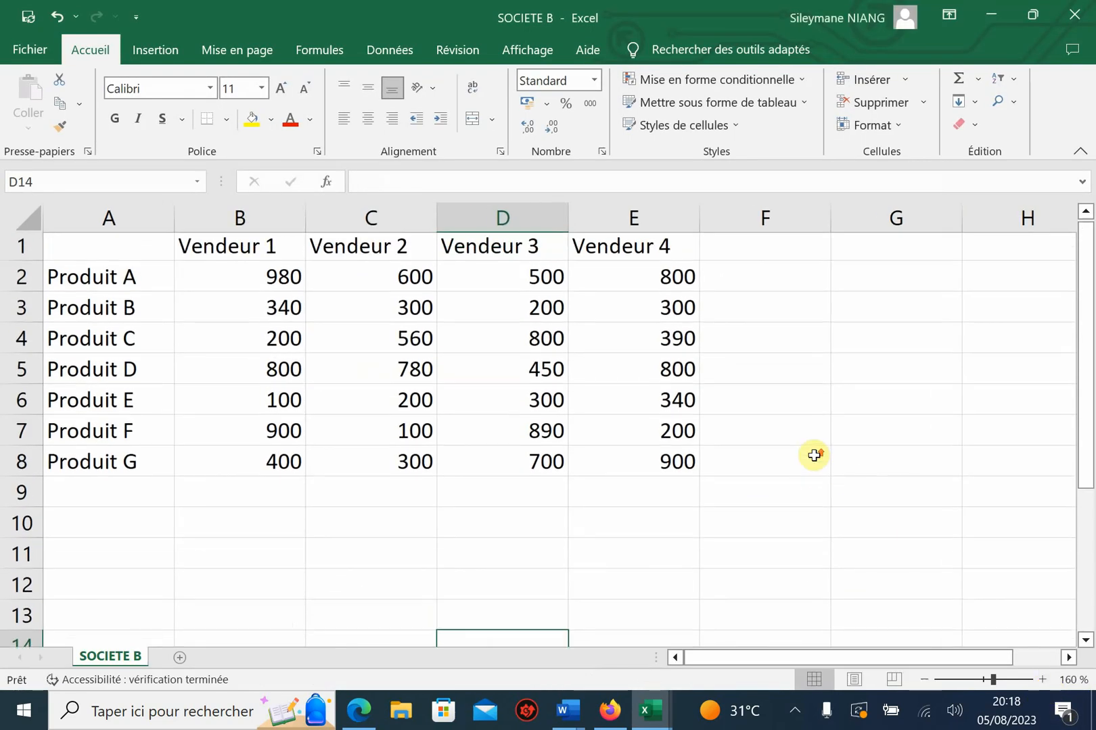
click(21, 49)
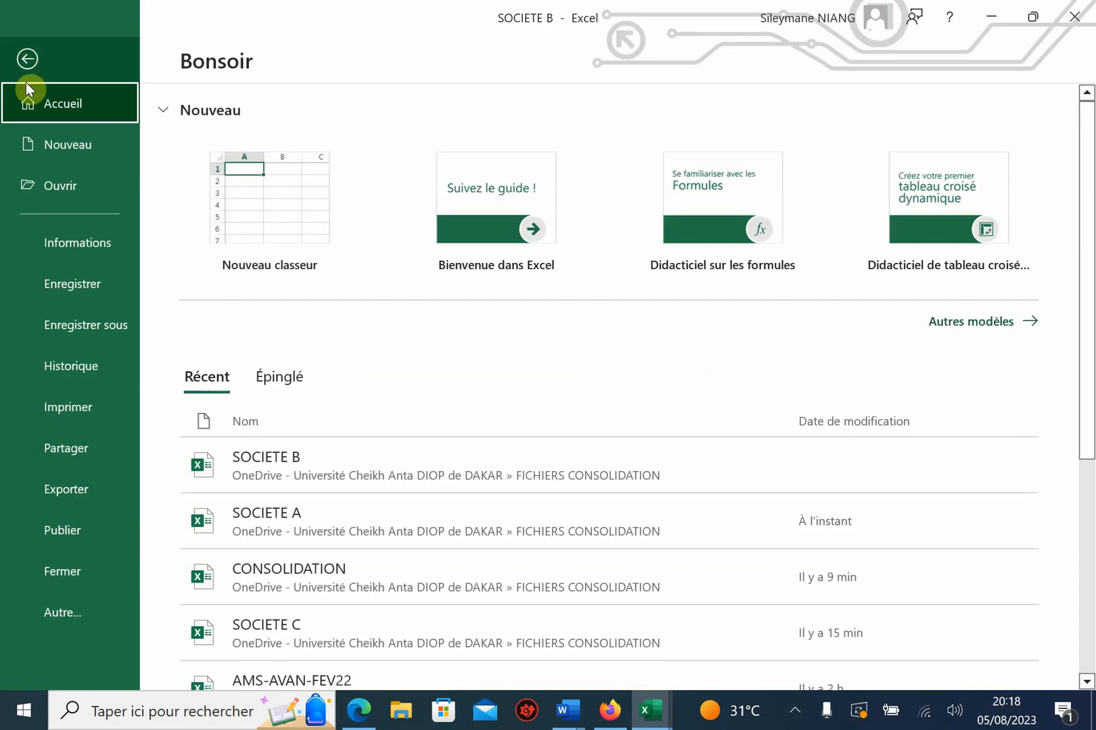
click(314, 624)
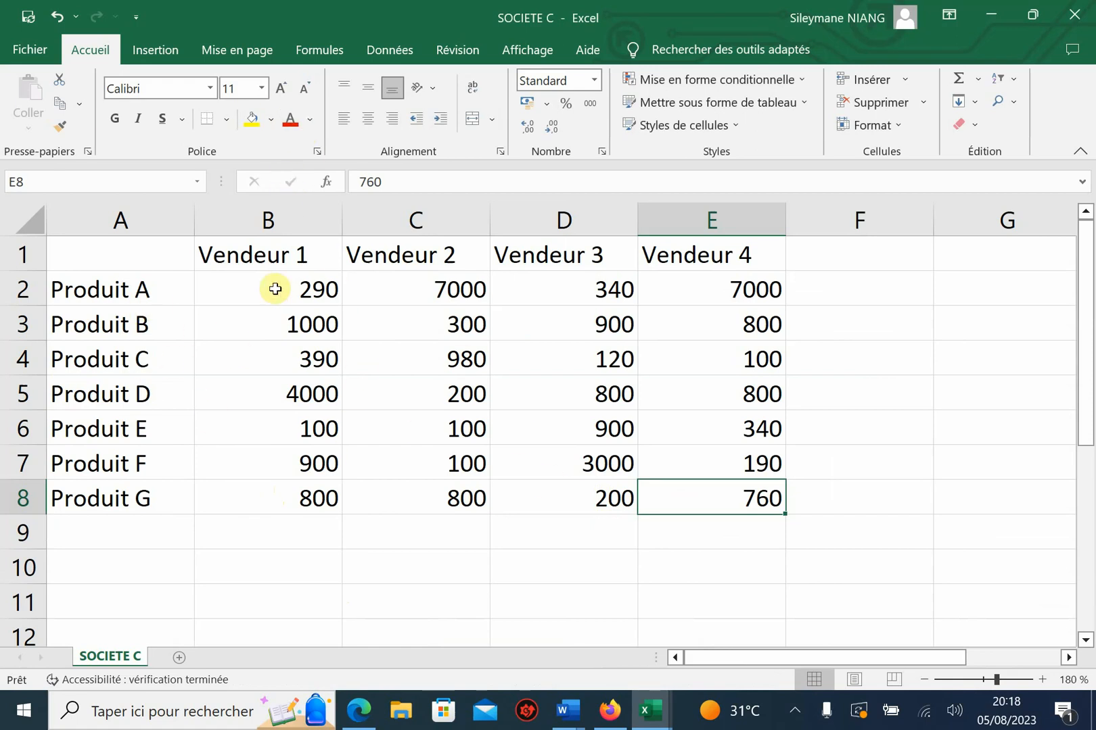
Return to the CONSOLIDATION workbook and open the Consolidate dialog for the range A1:E8
click(21, 52)
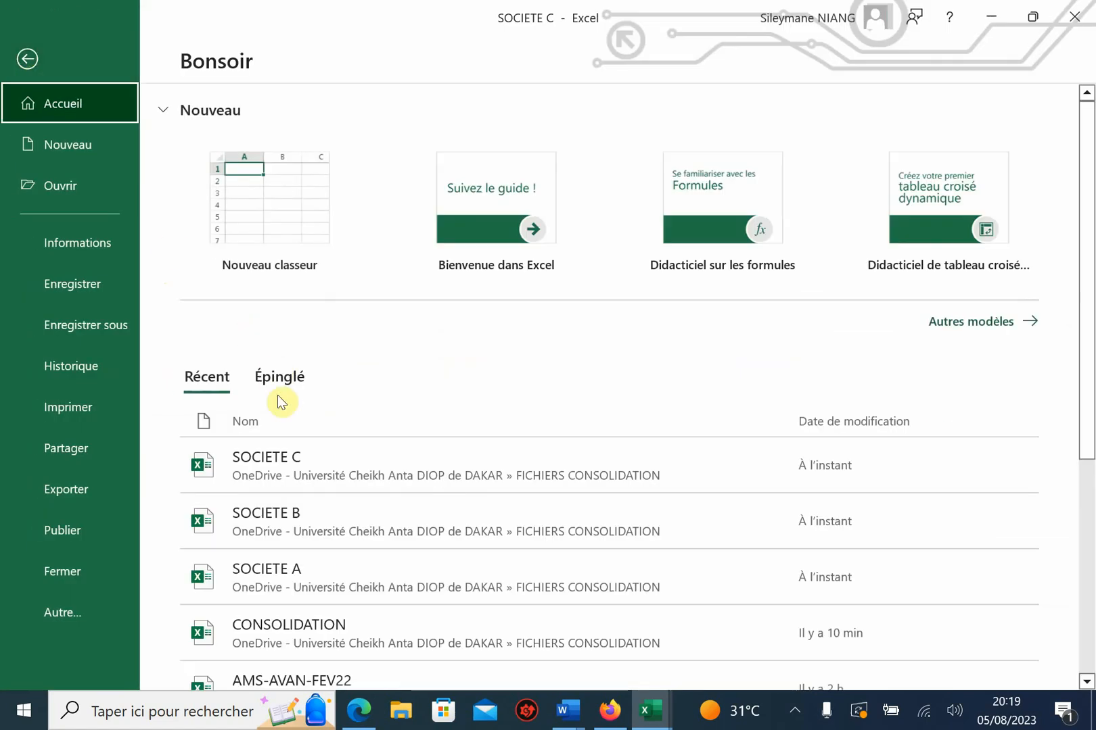
click(323, 633)
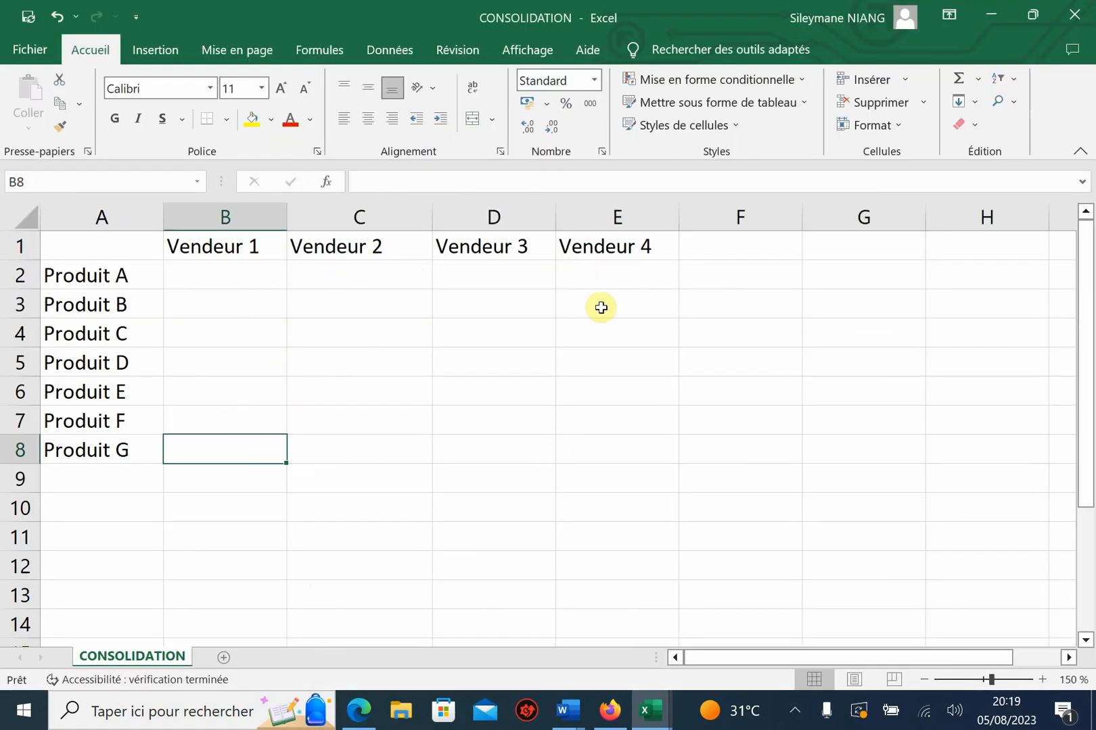
click(265, 277)
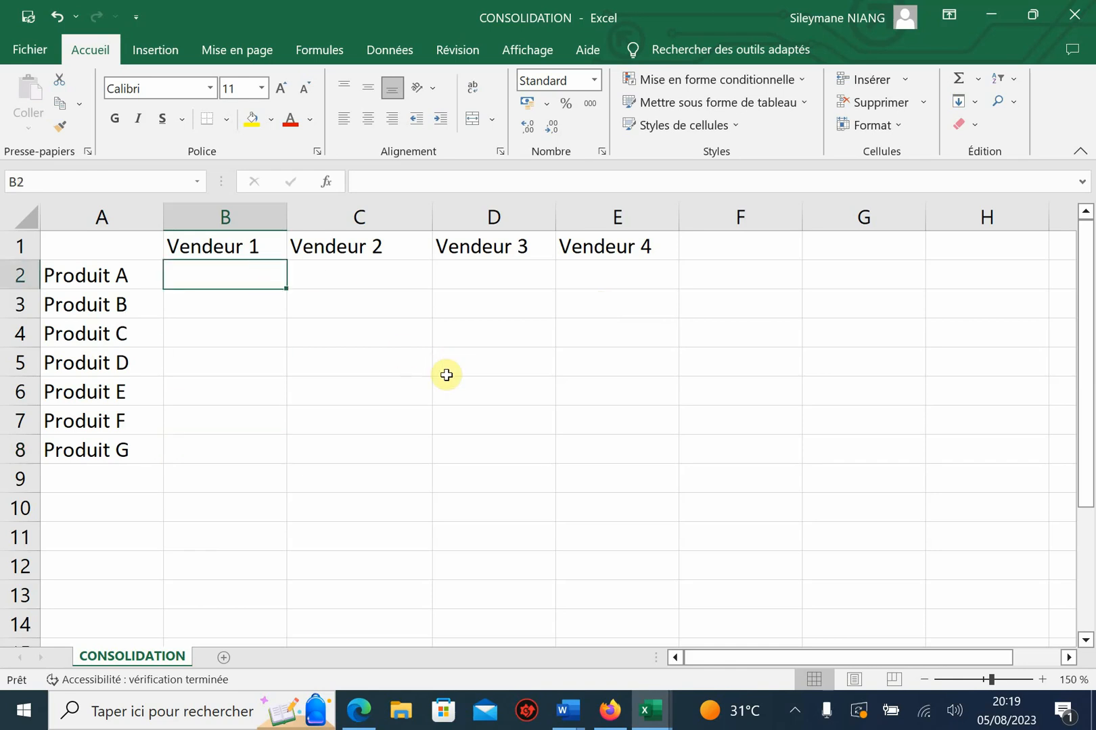
drag(86, 249, 575, 438)
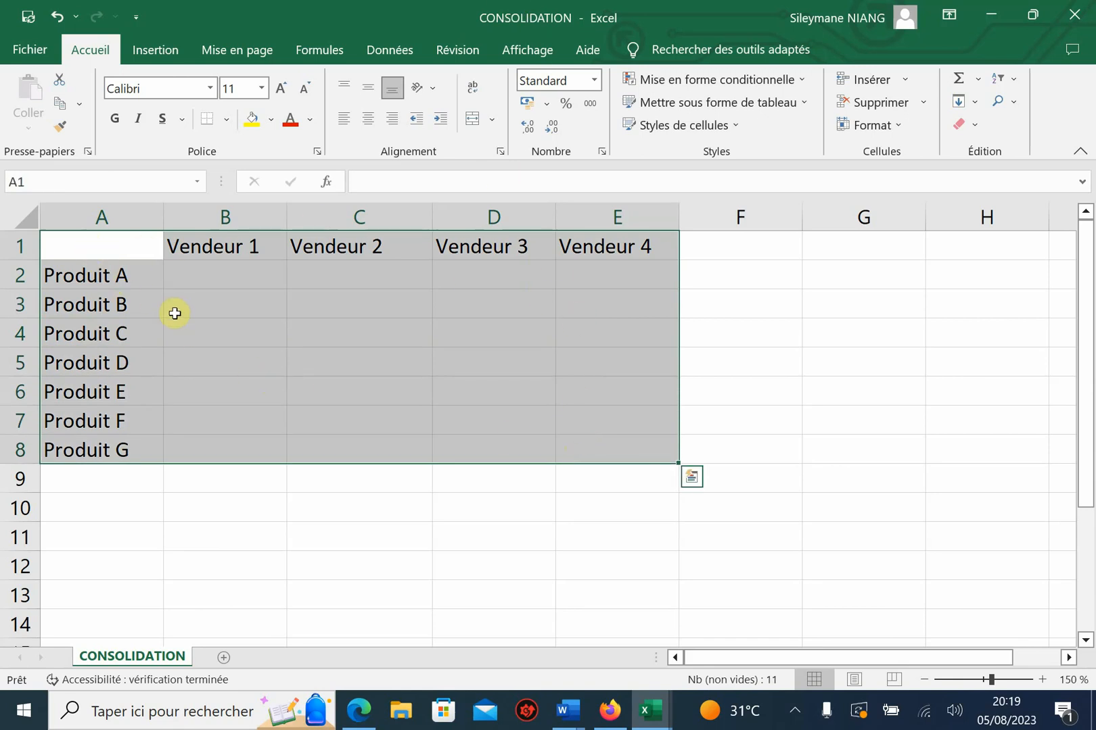
click(391, 52)
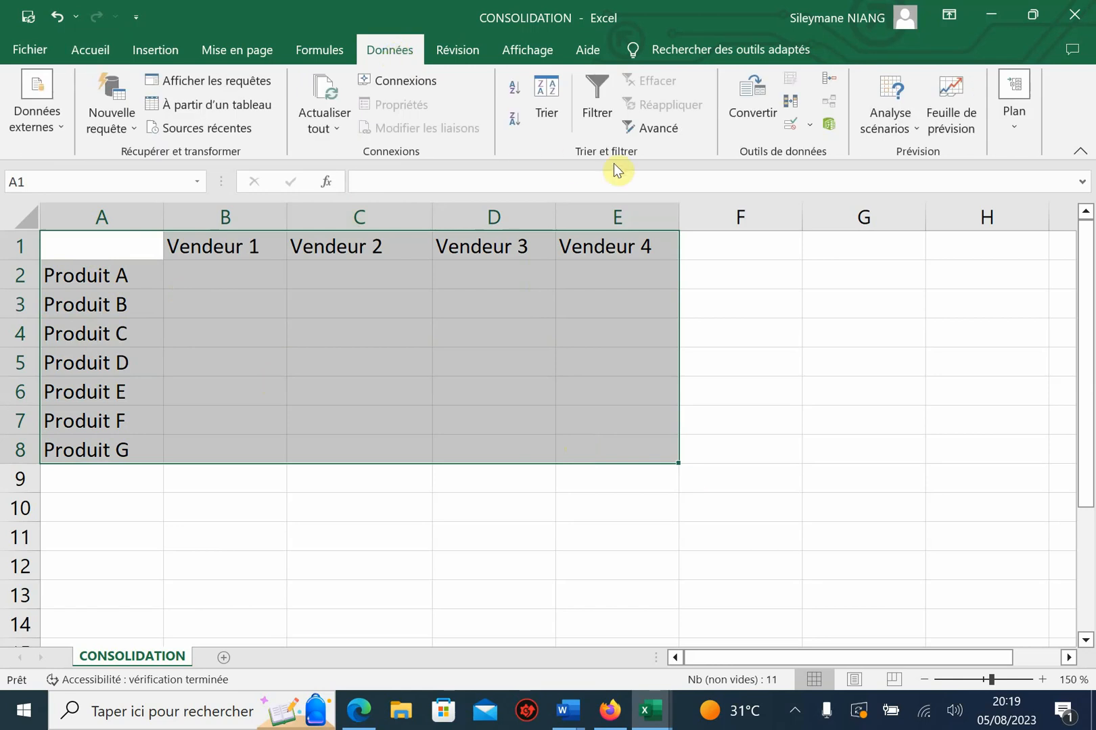
click(829, 83)
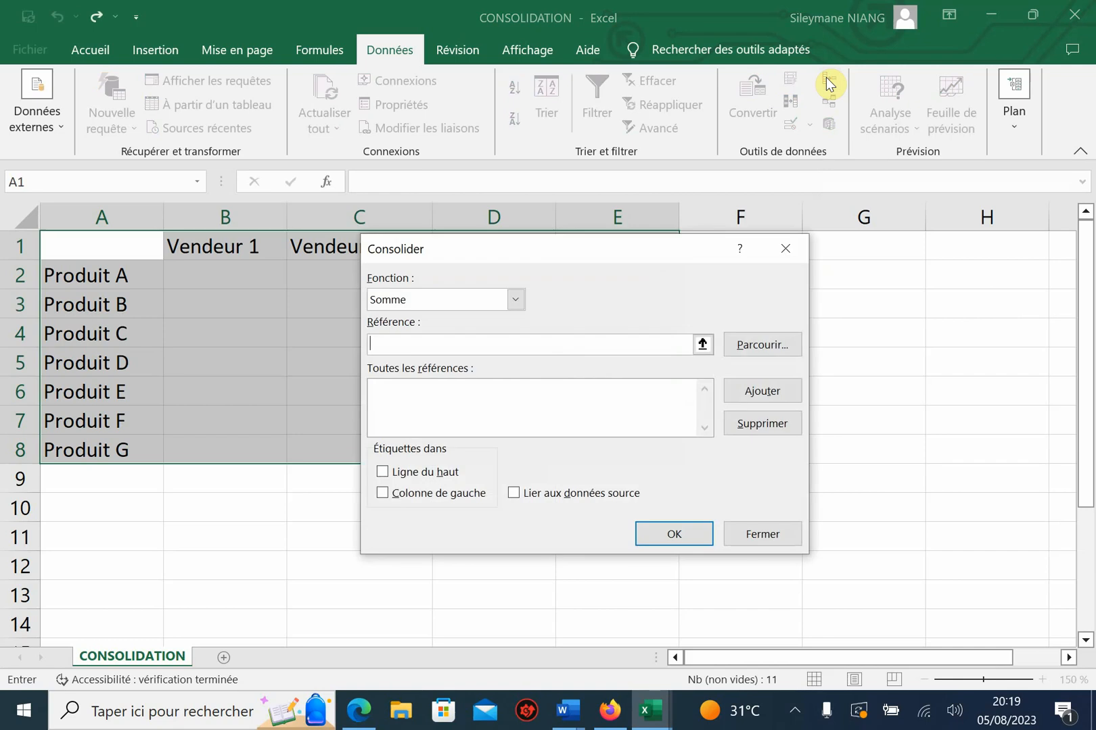
Look through the available consolidation functions and choose Somme
click(519, 300)
click(521, 300)
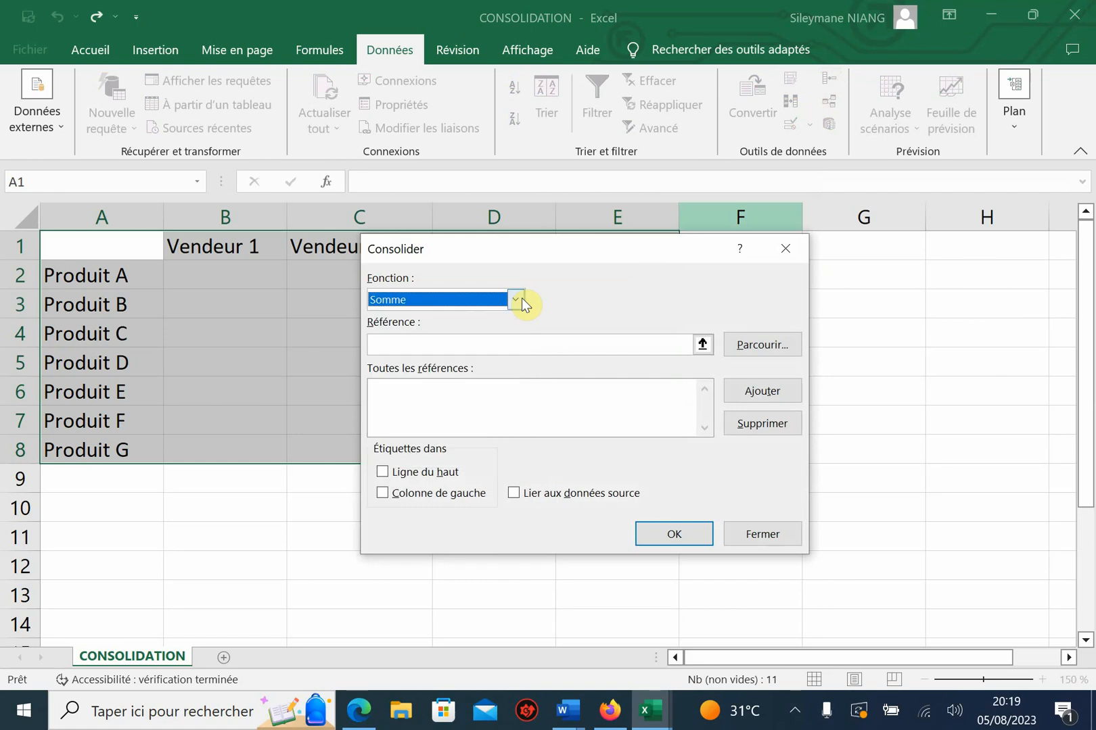
click(521, 299)
click(522, 300)
click(519, 300)
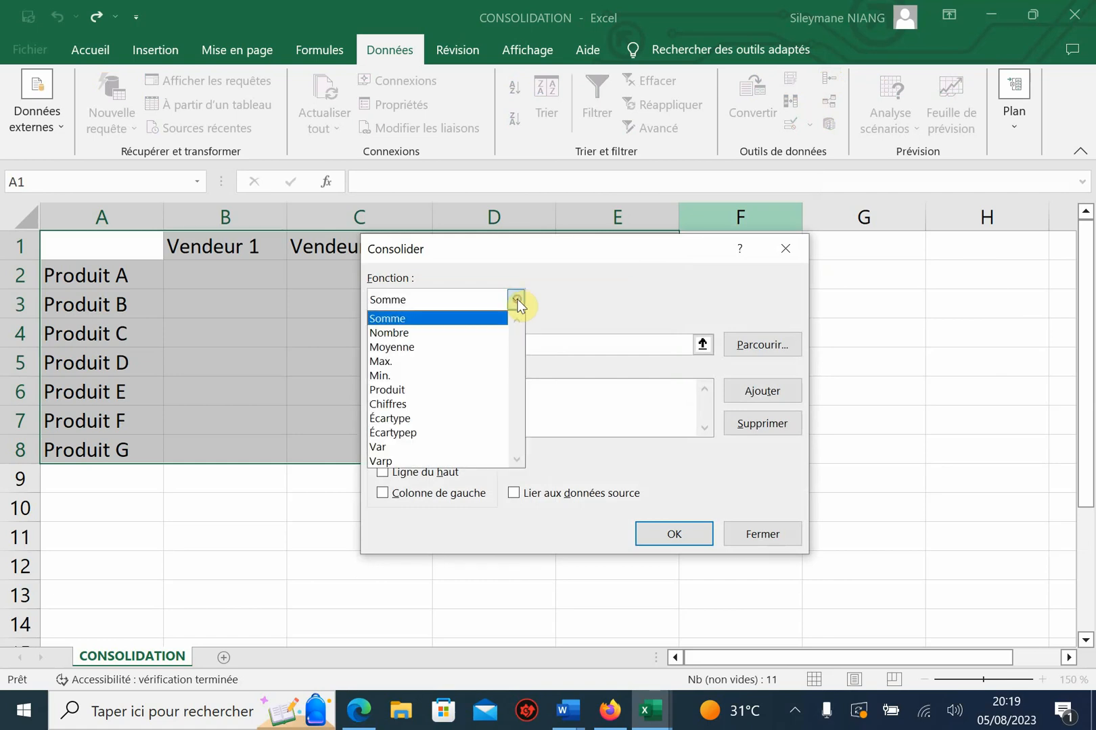
click(518, 300)
click(517, 302)
click(517, 302)
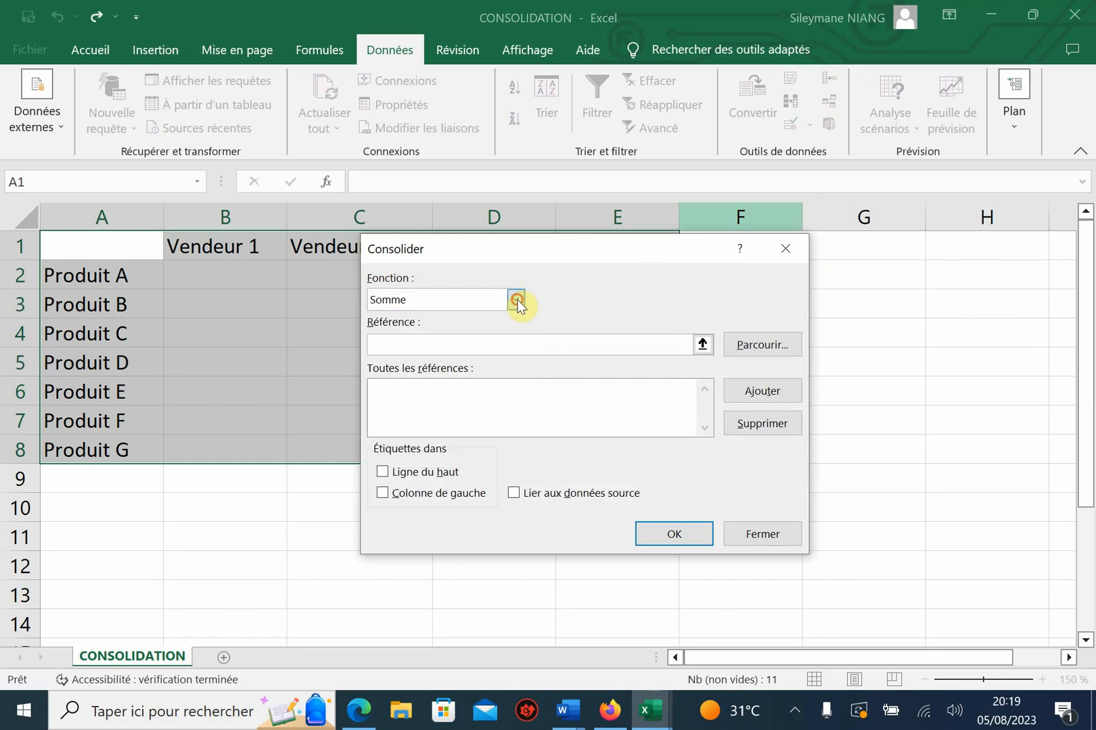
click(514, 303)
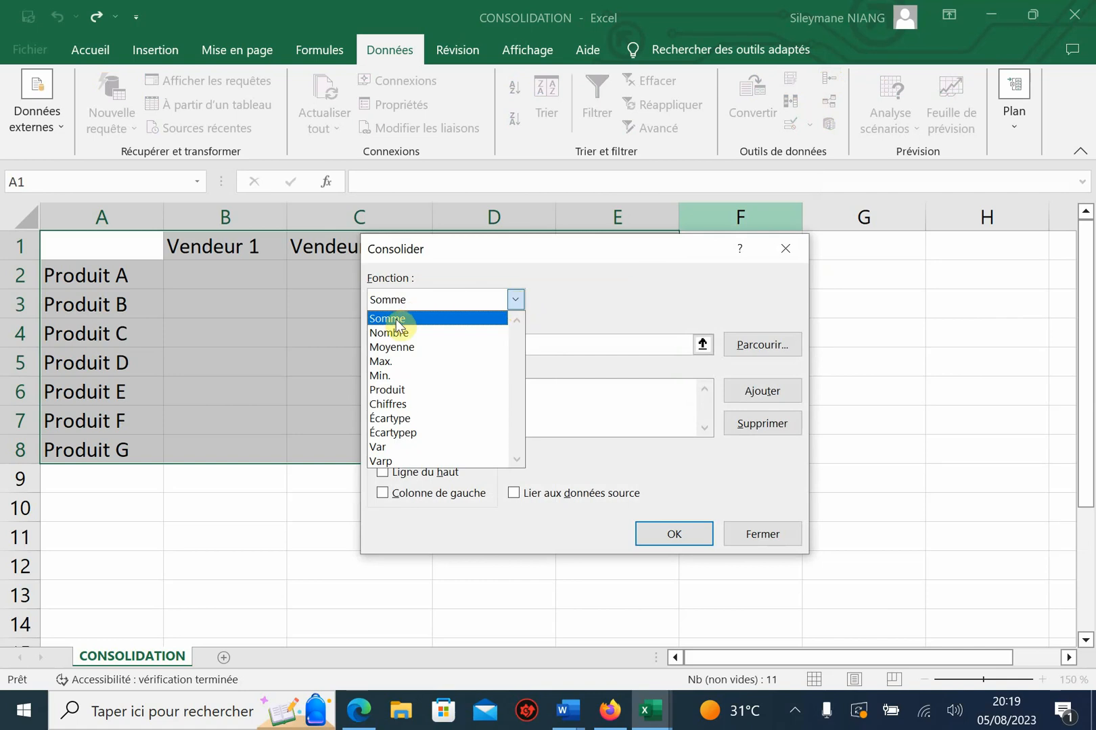
click(398, 318)
click(514, 299)
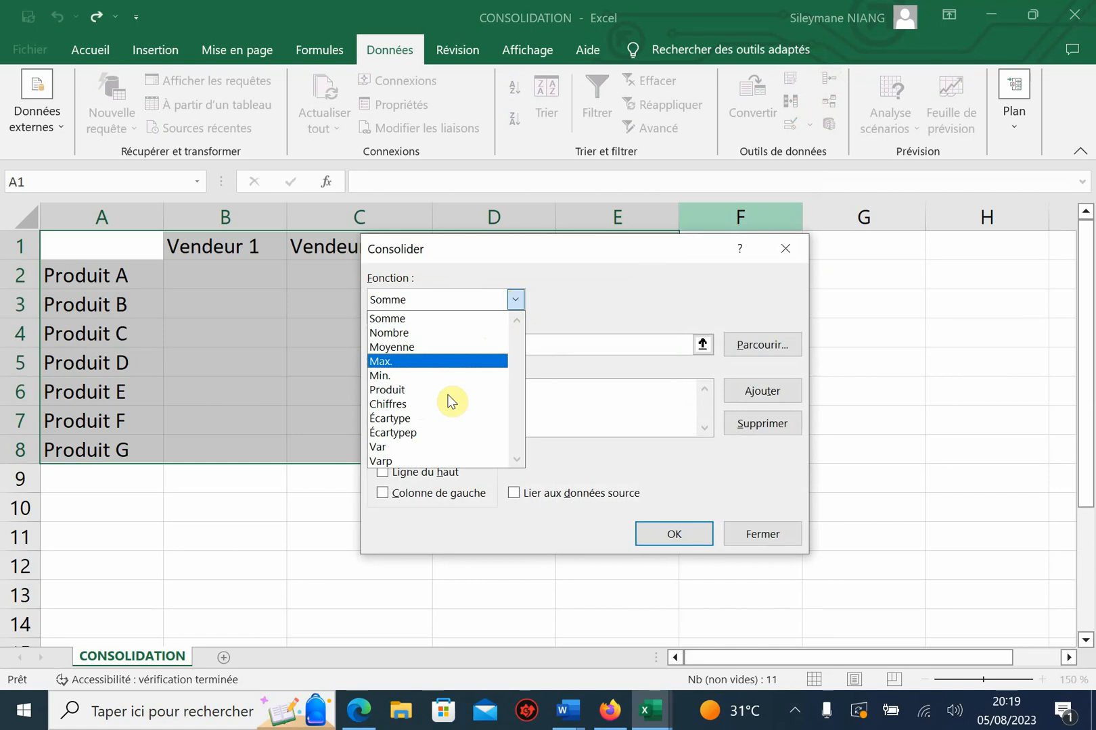
click(426, 301)
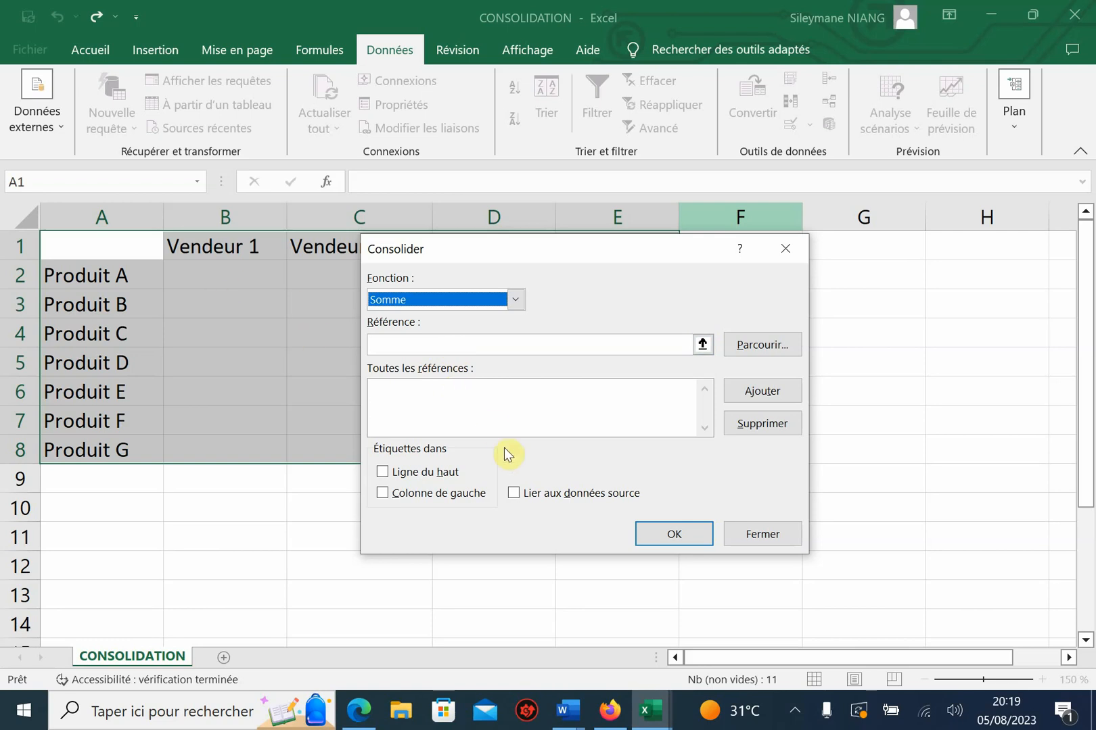
Enable labels from the top row and left column, and link the consolidation to the source data
click(383, 473)
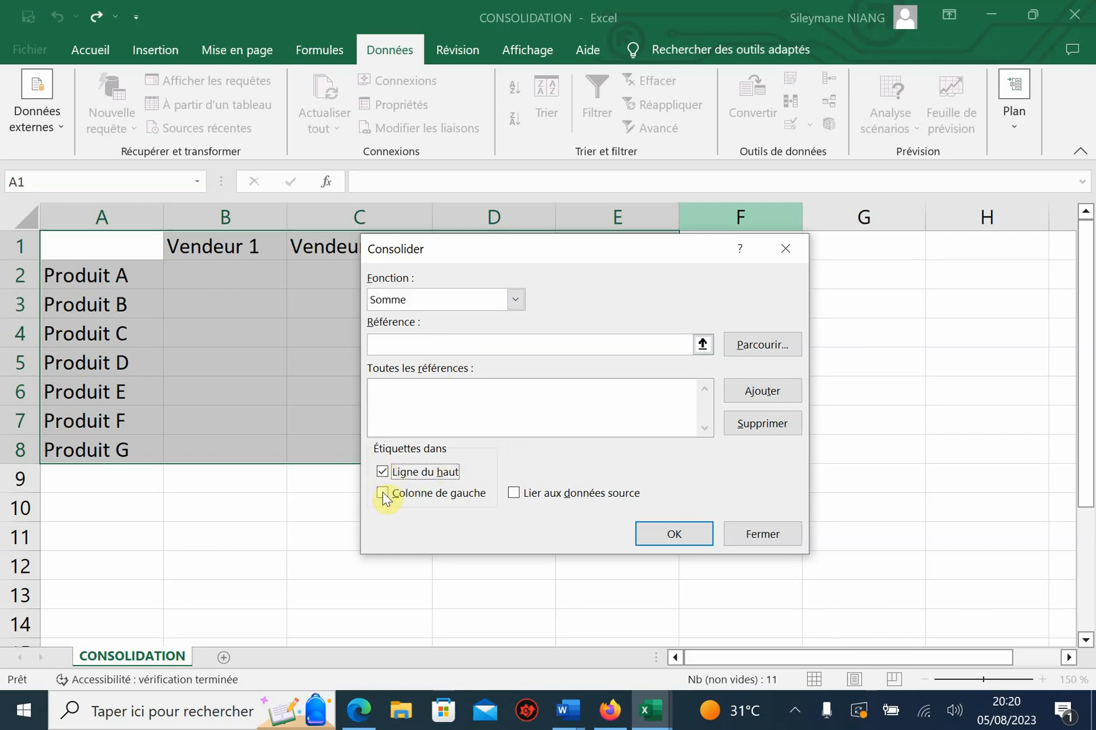
click(382, 494)
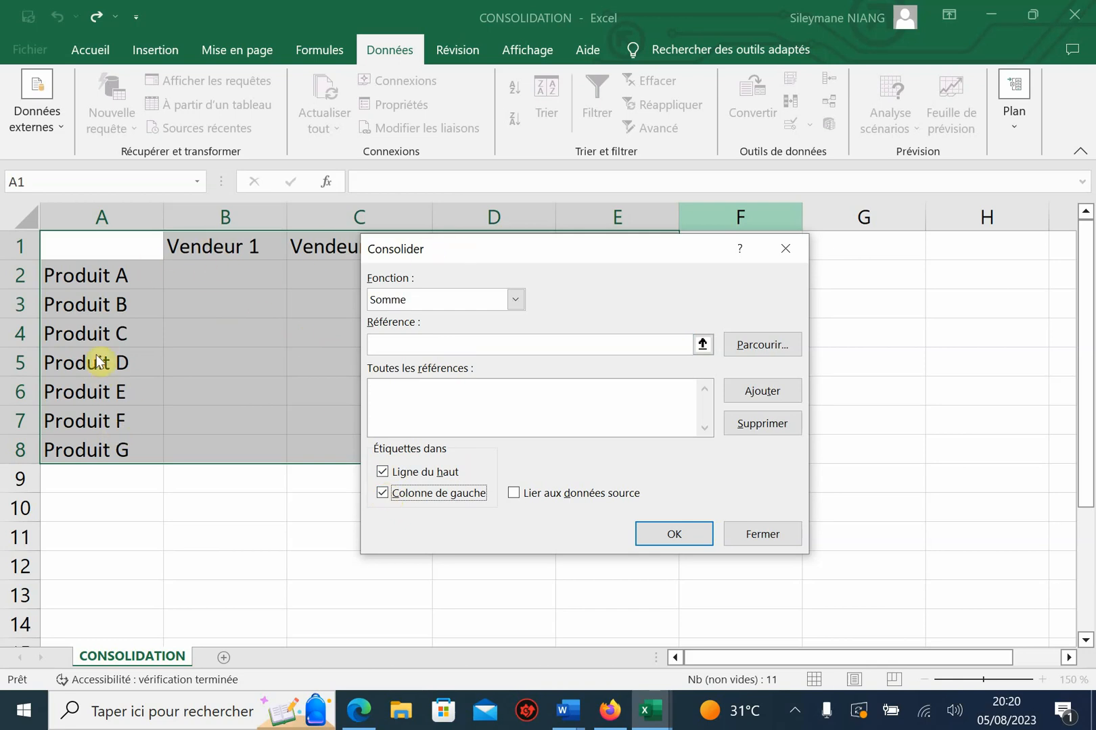
click(516, 495)
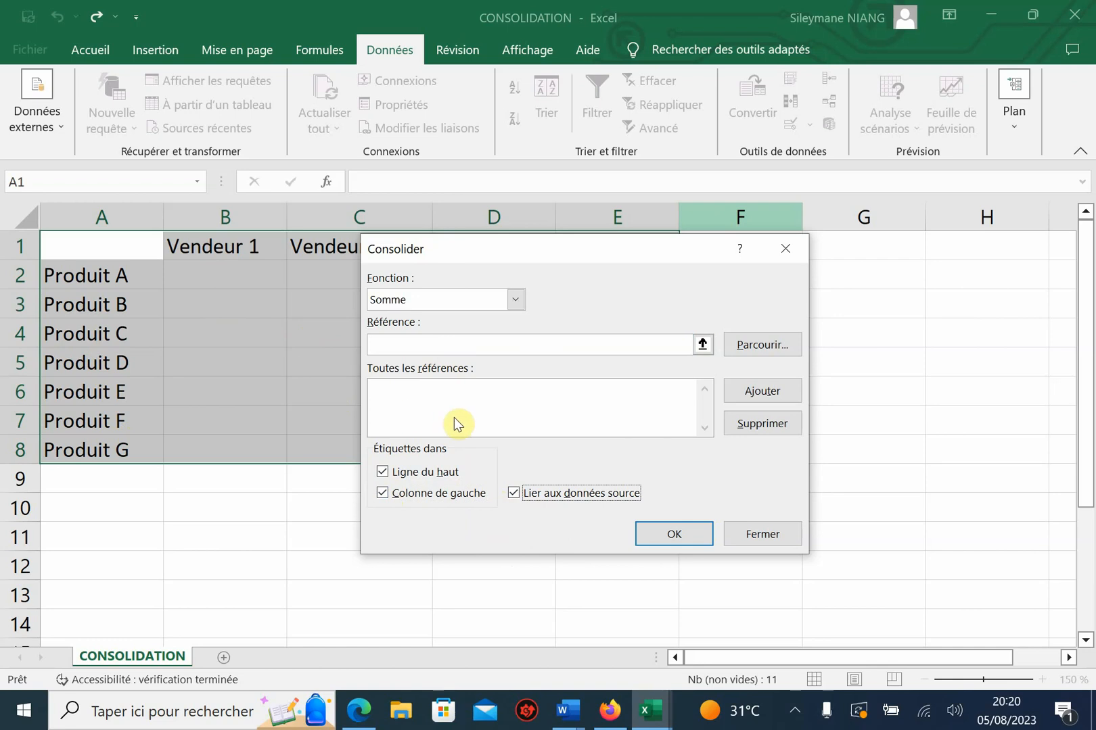
Set the consolidation reference to the range A1:E8 on the Société A sheet of the SOCIETE A workbook
click(387, 343)
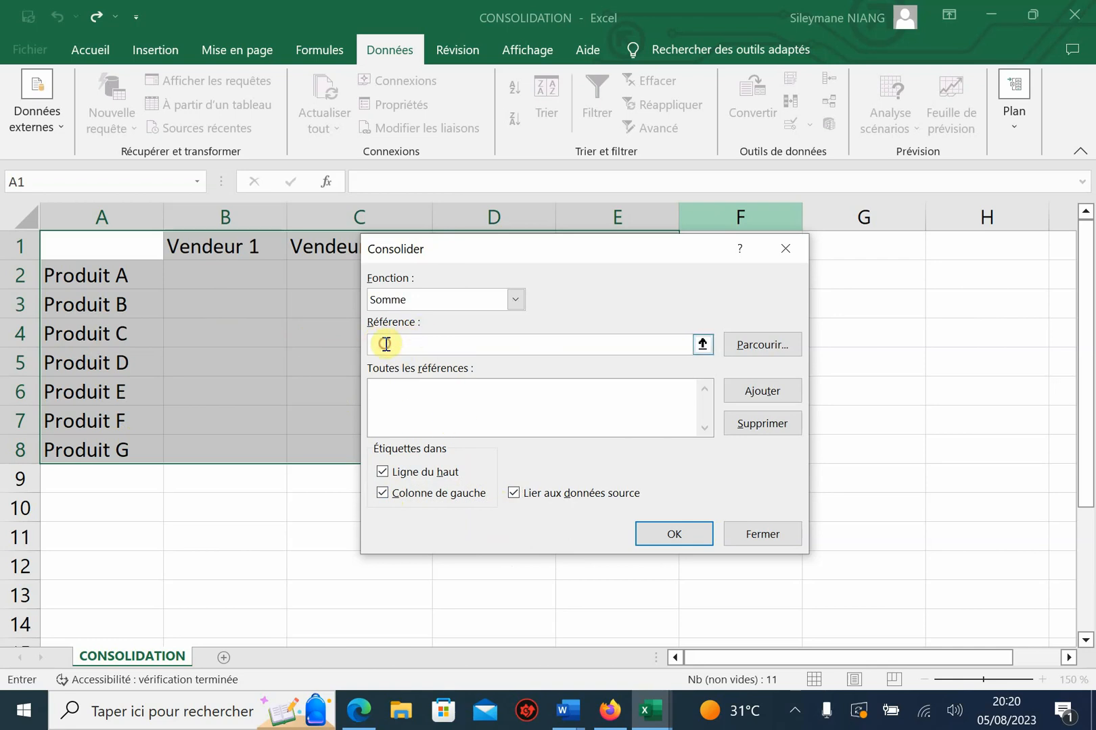
click(703, 345)
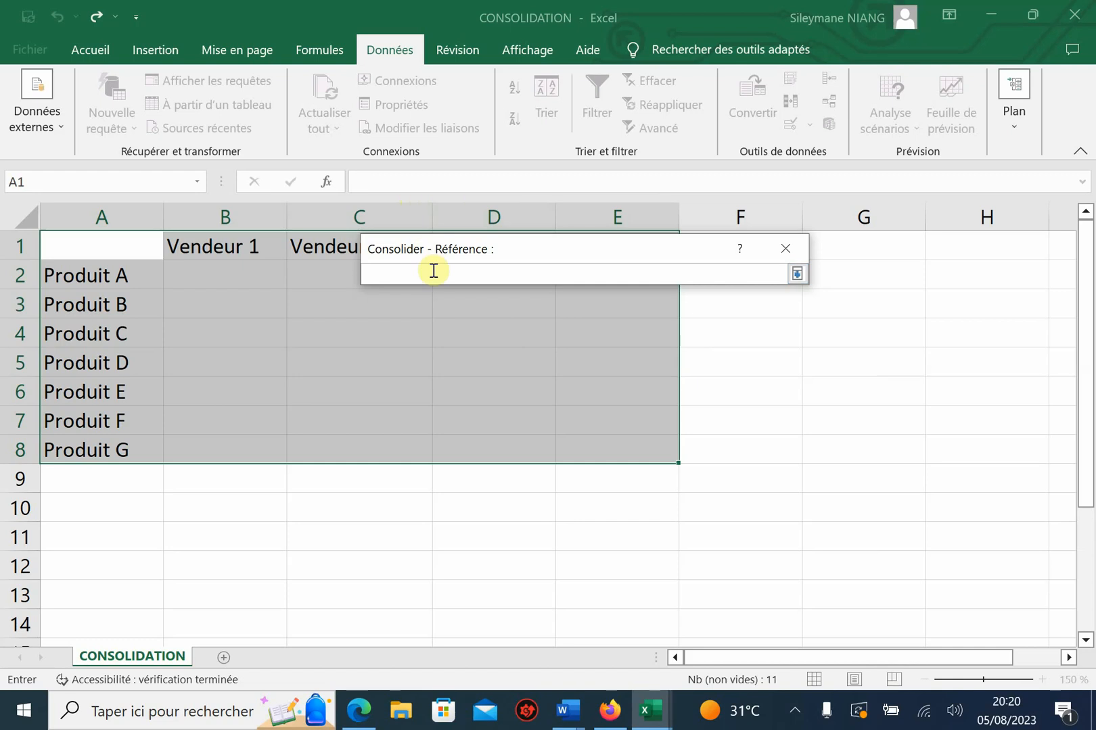
click(533, 48)
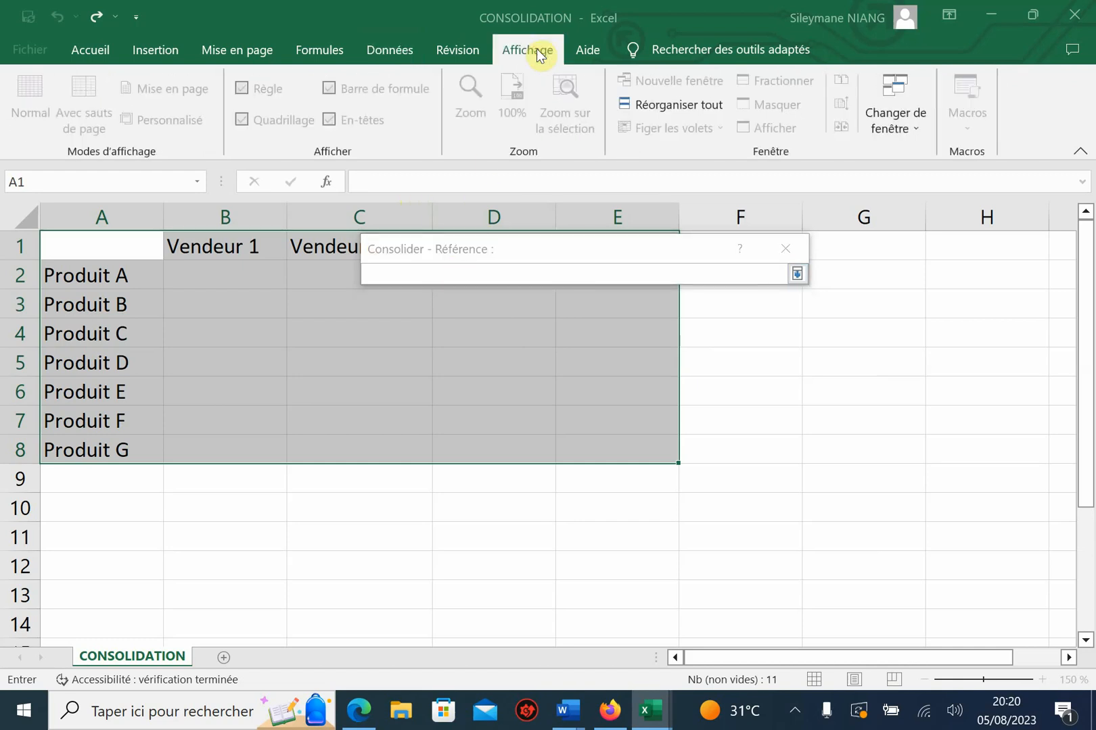
click(902, 103)
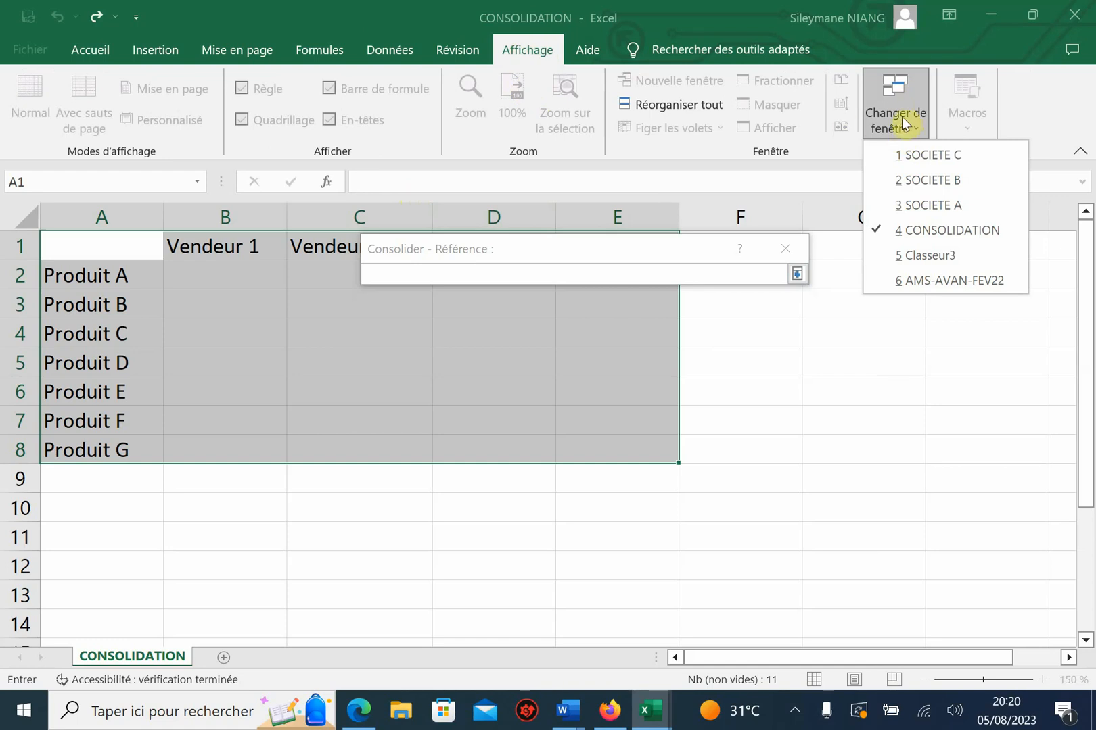
click(943, 207)
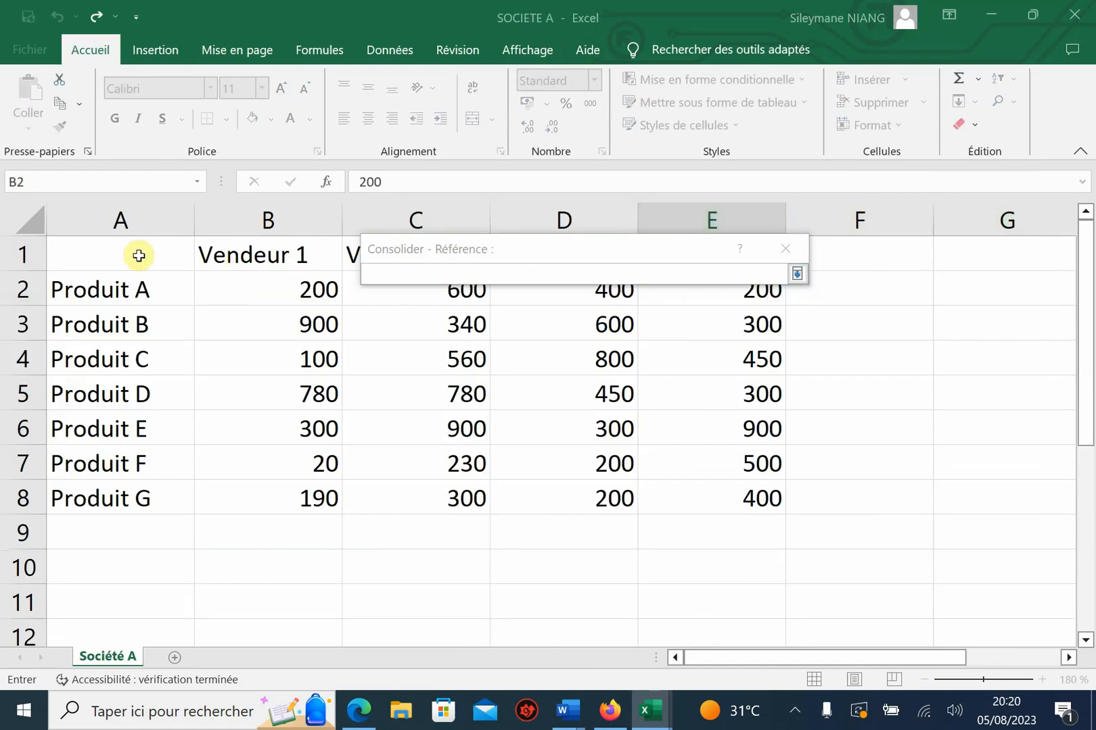
click(103, 256)
drag(103, 256, 696, 501)
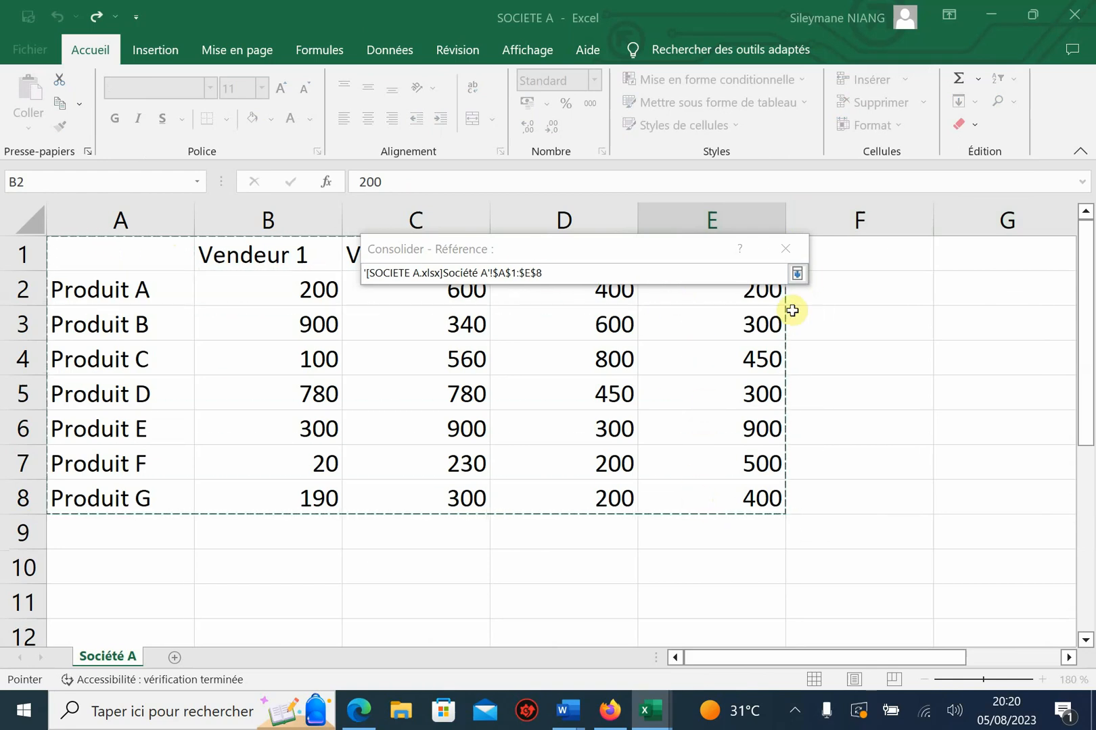
click(797, 276)
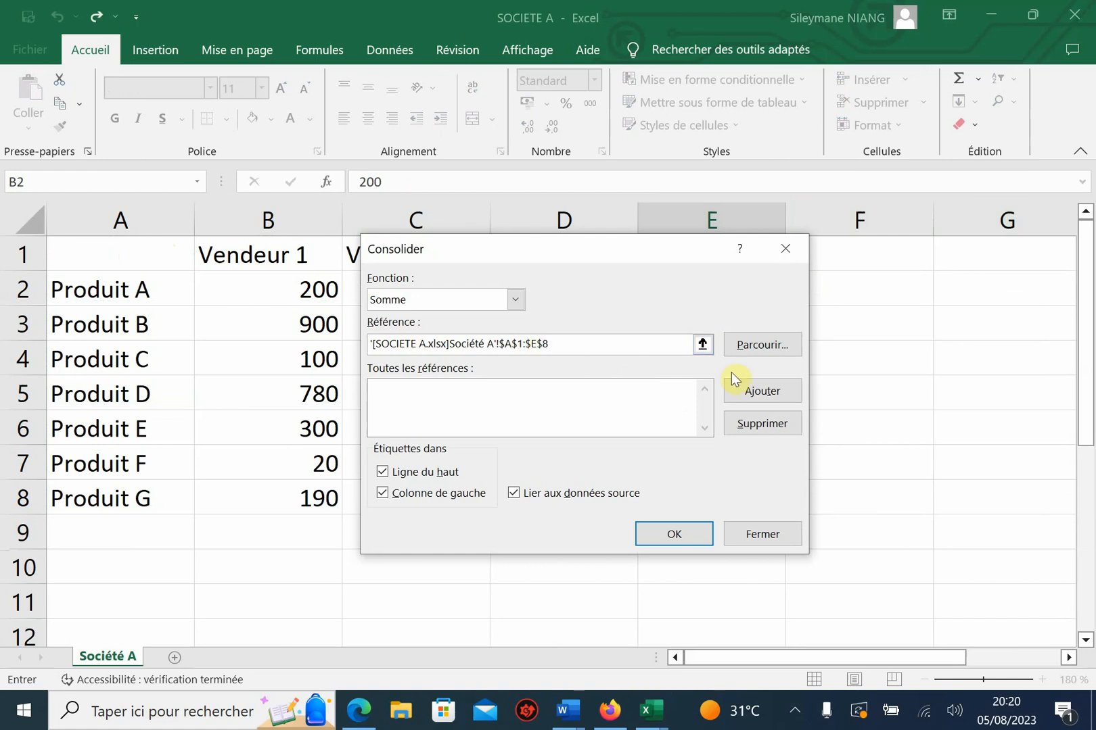
Add the SOCIETE A range to the consolidation references and try to add another one from the SOCIETE B workbook
click(762, 391)
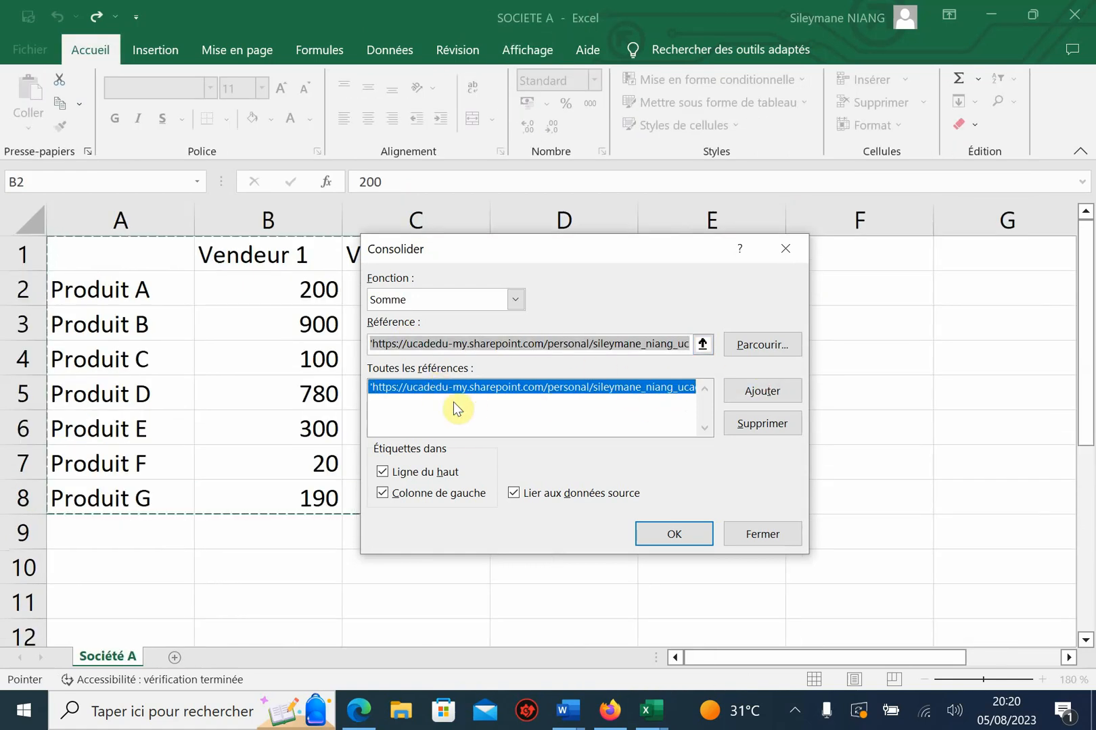
click(704, 344)
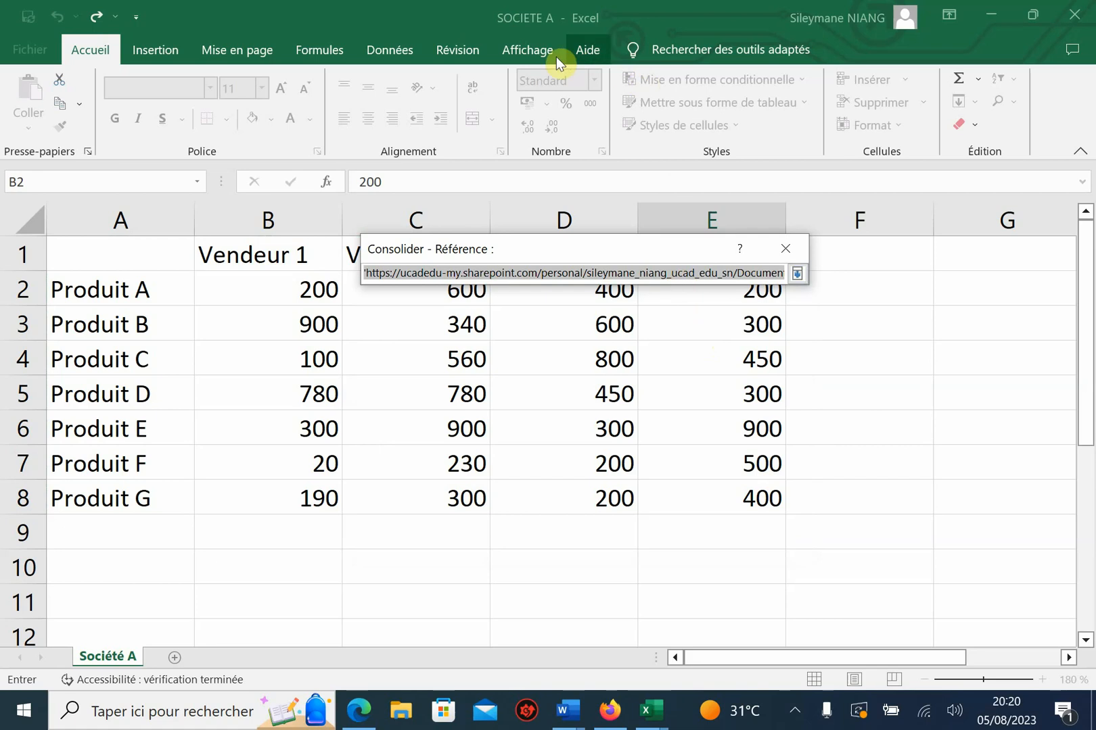
click(529, 51)
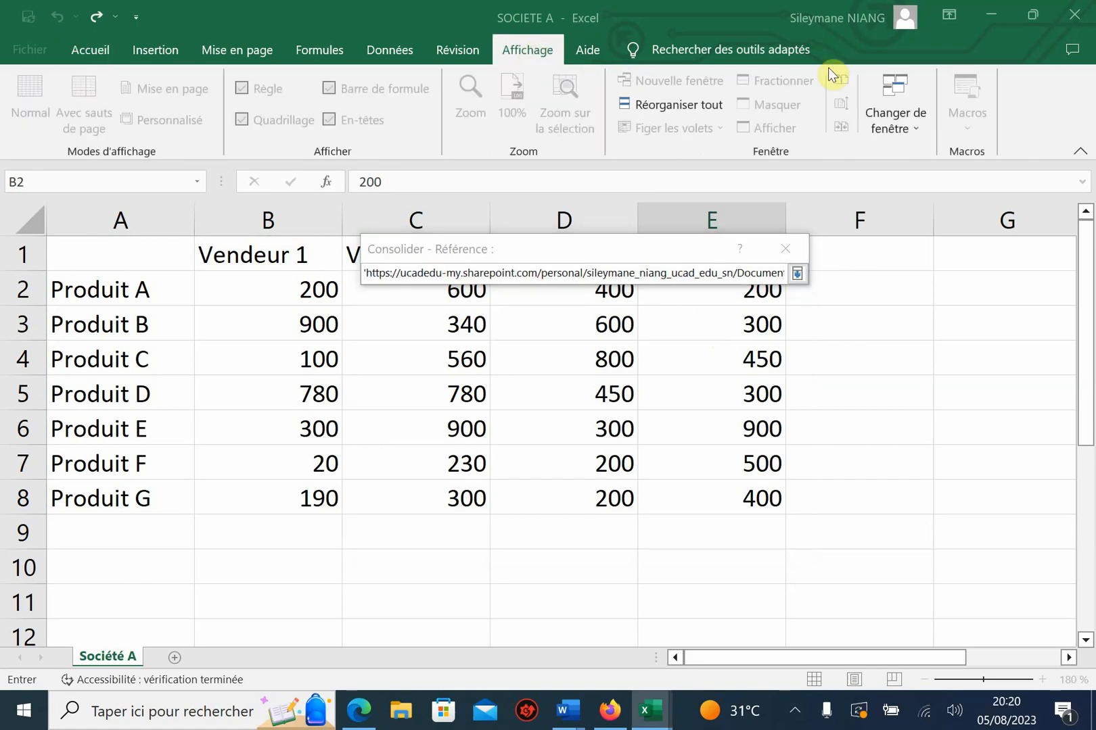
click(898, 119)
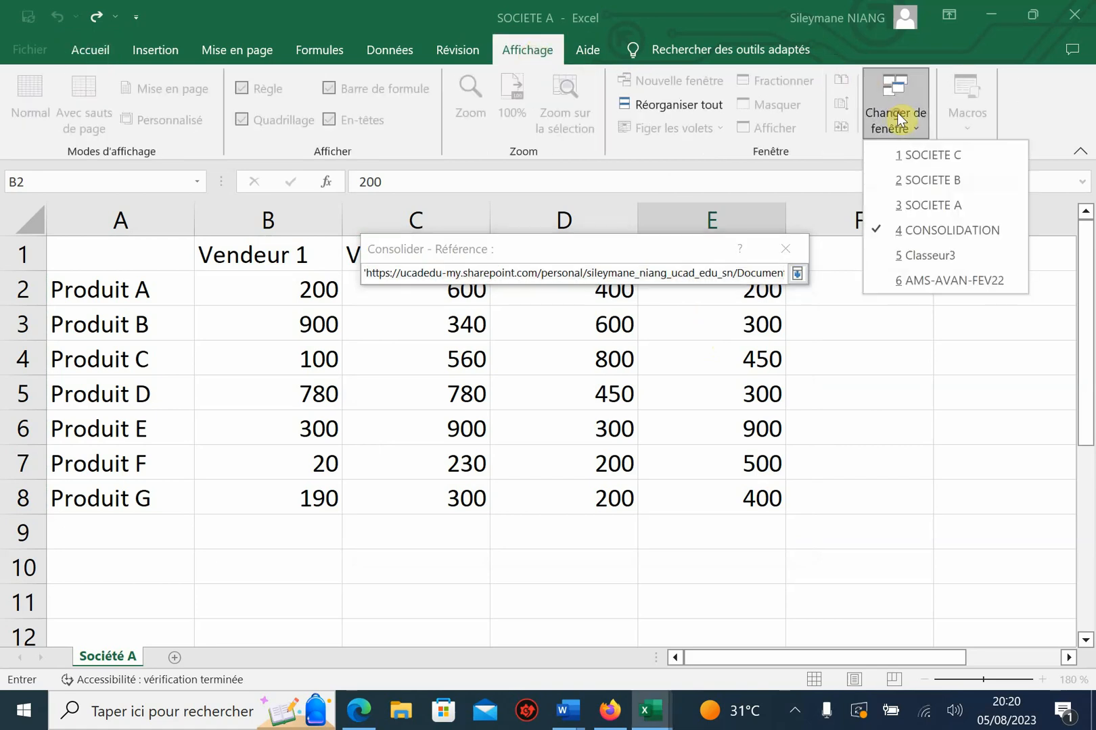
click(940, 182)
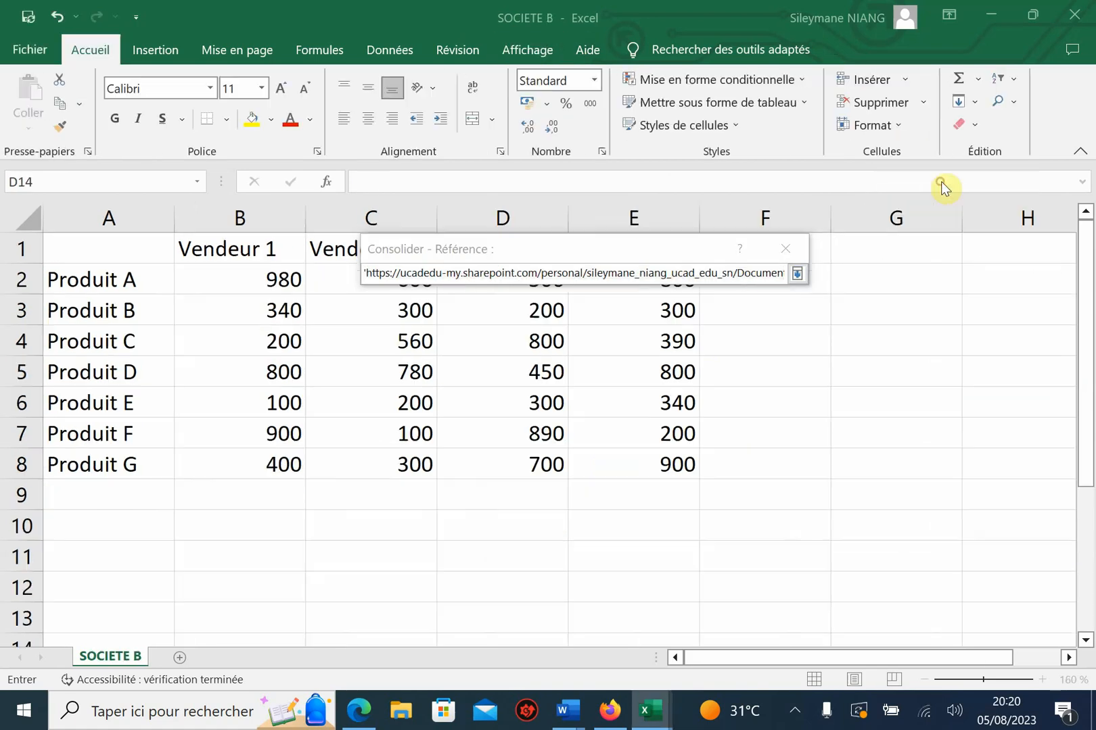
click(797, 274)
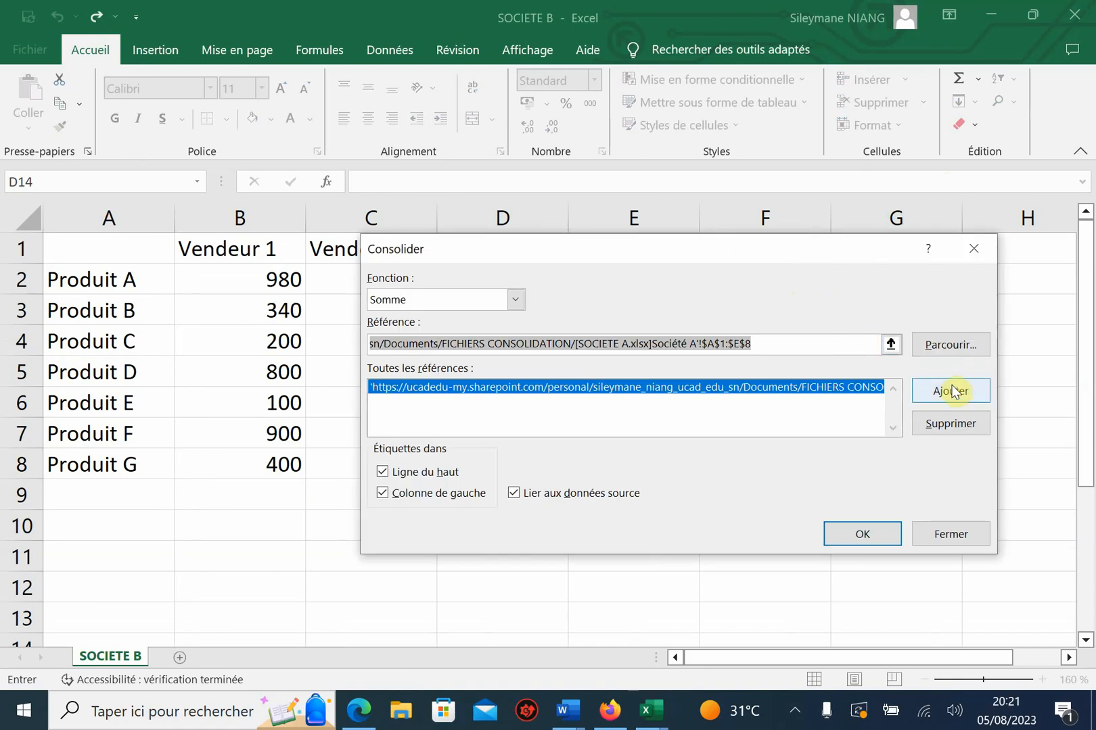
click(951, 393)
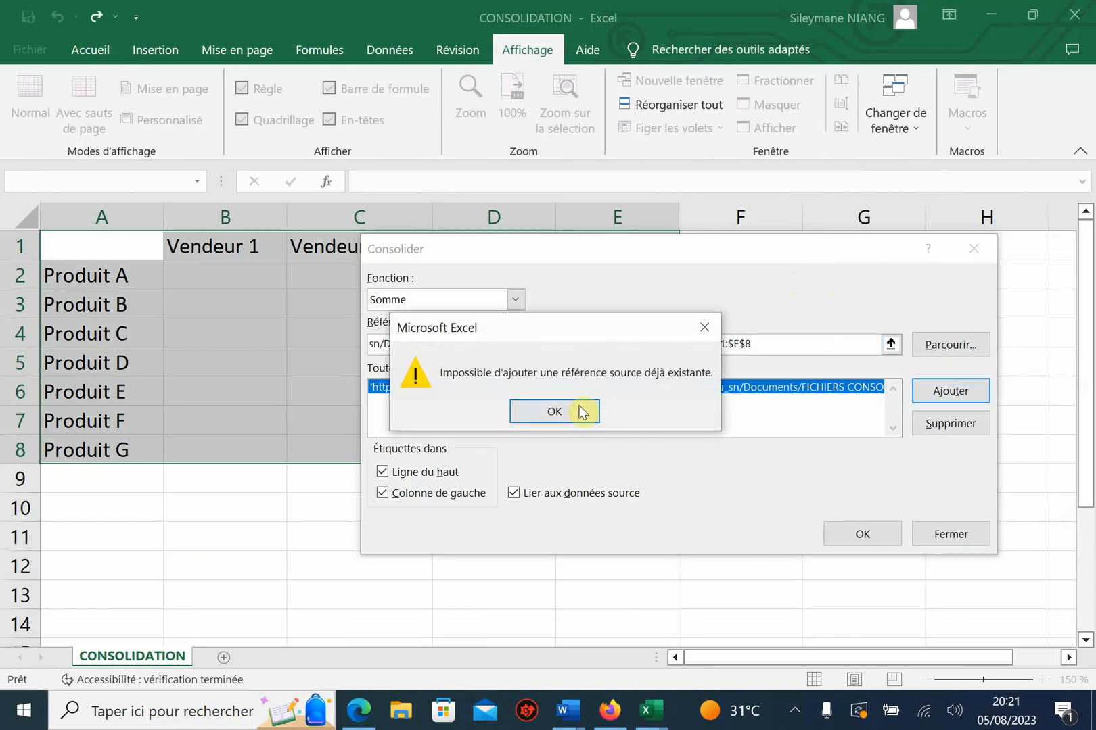
click(575, 409)
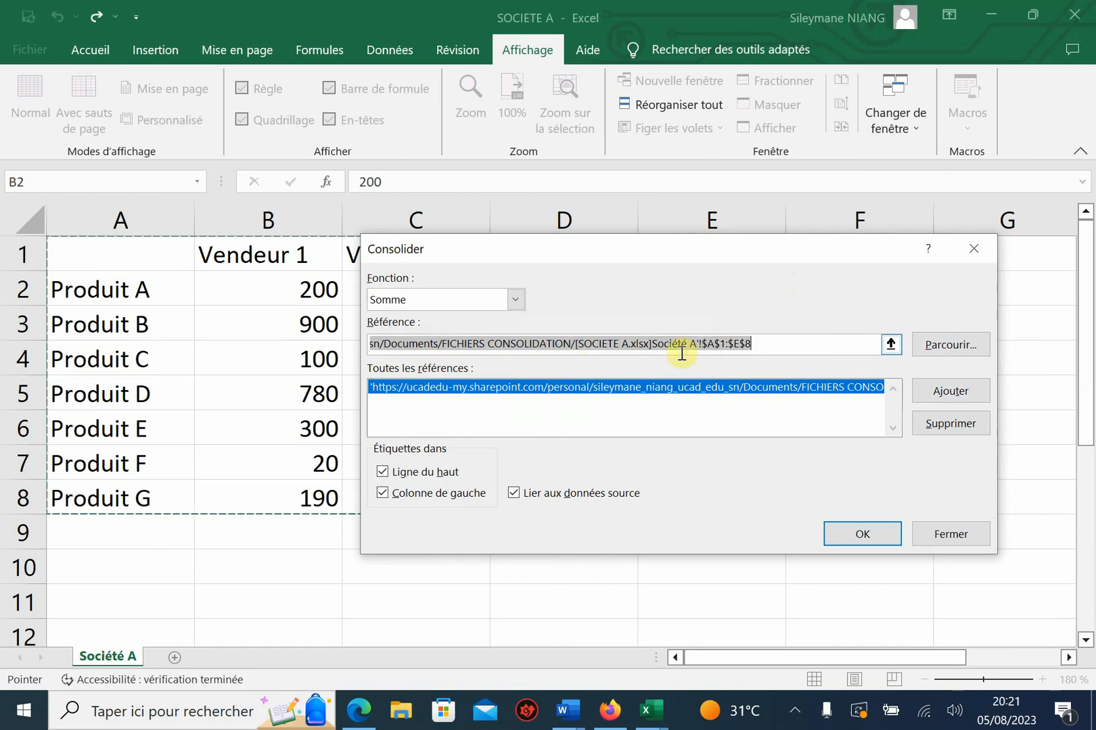
Retry adding a reference from the SOCIETE B workbook, and delete the SOCIETE A range from the list of references
click(891, 346)
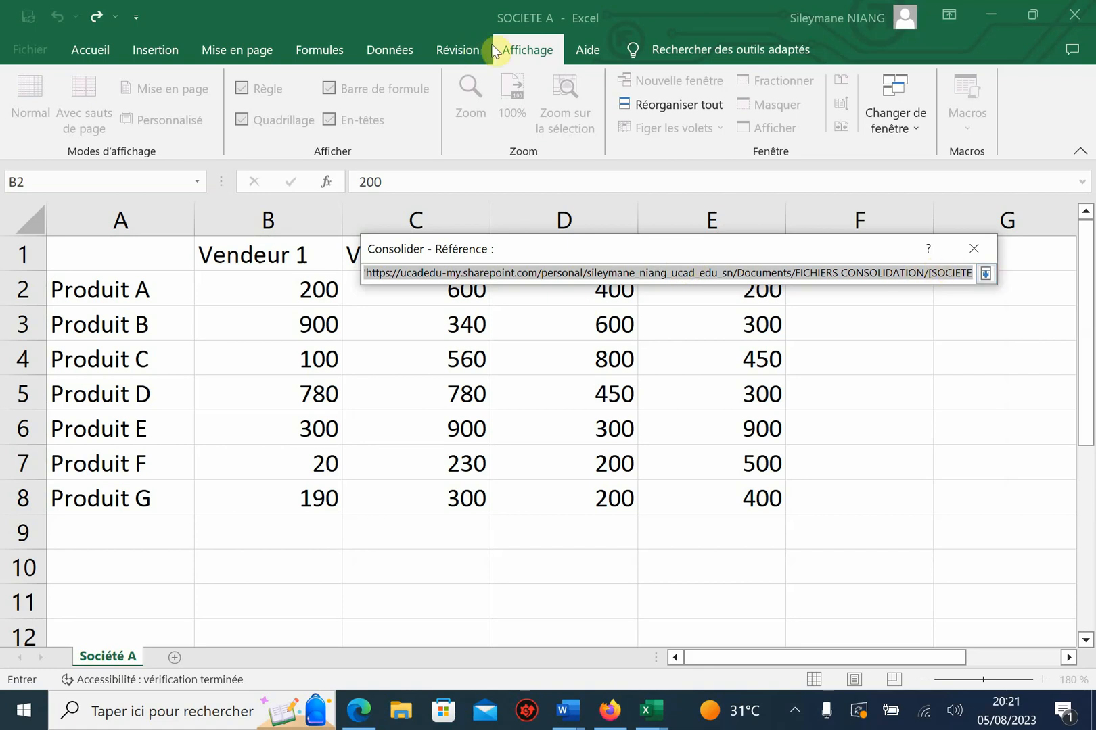
click(918, 127)
click(914, 127)
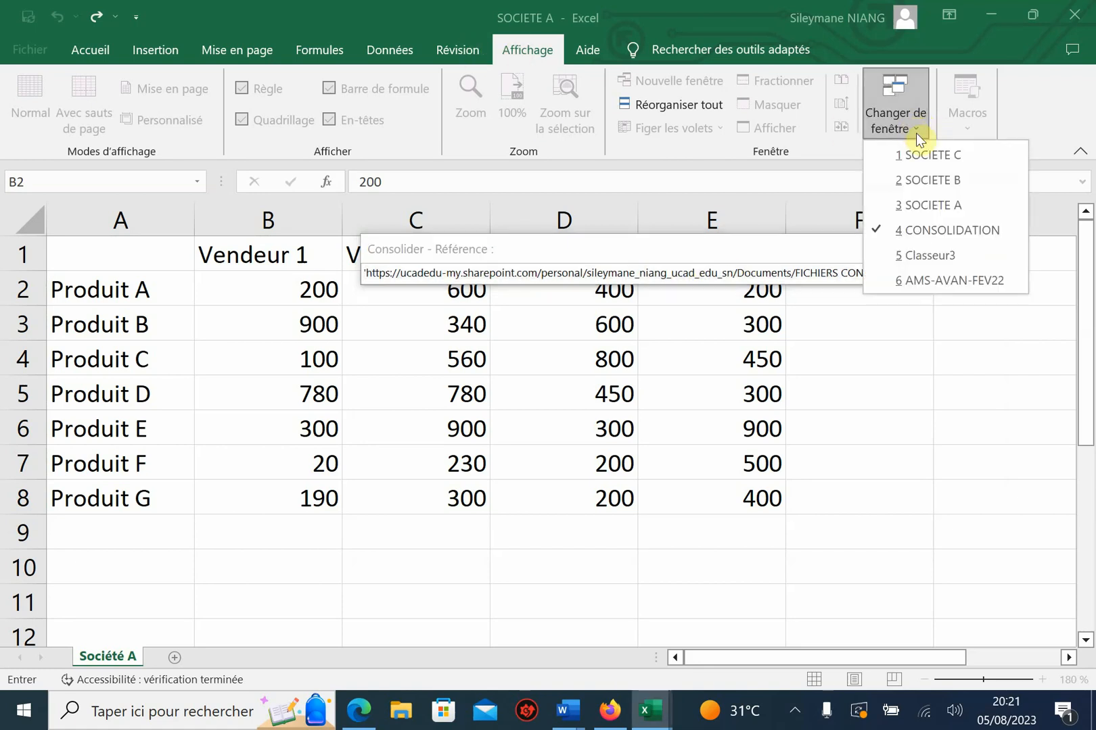
click(934, 180)
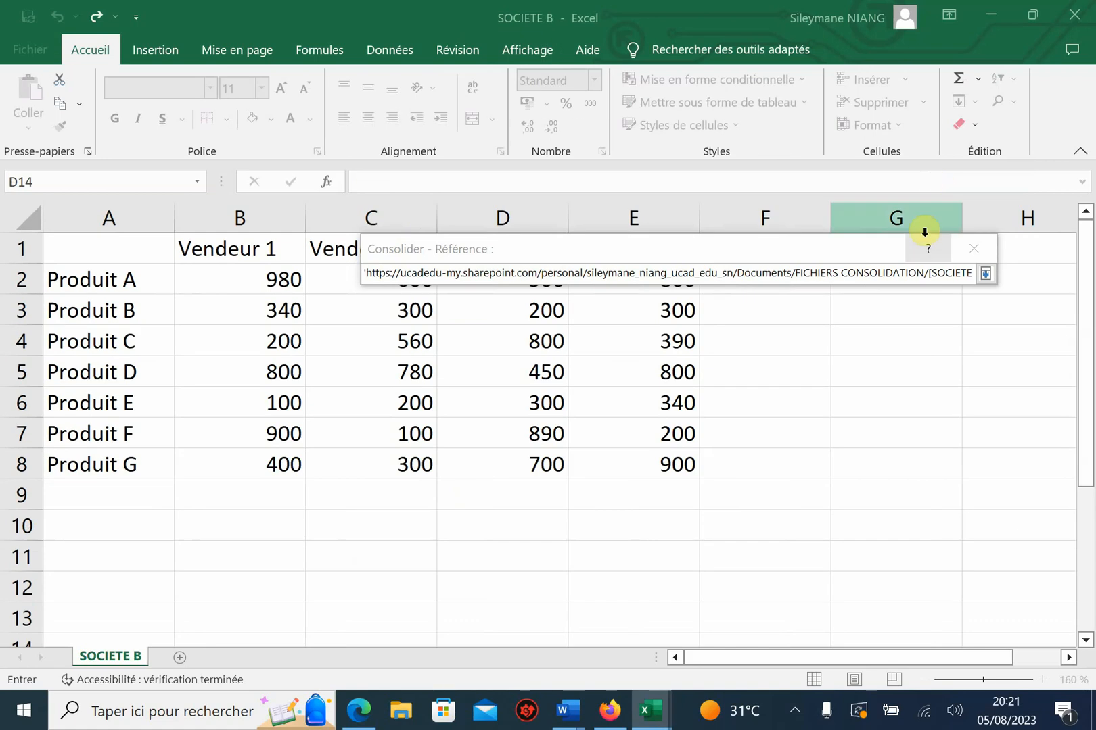
click(985, 273)
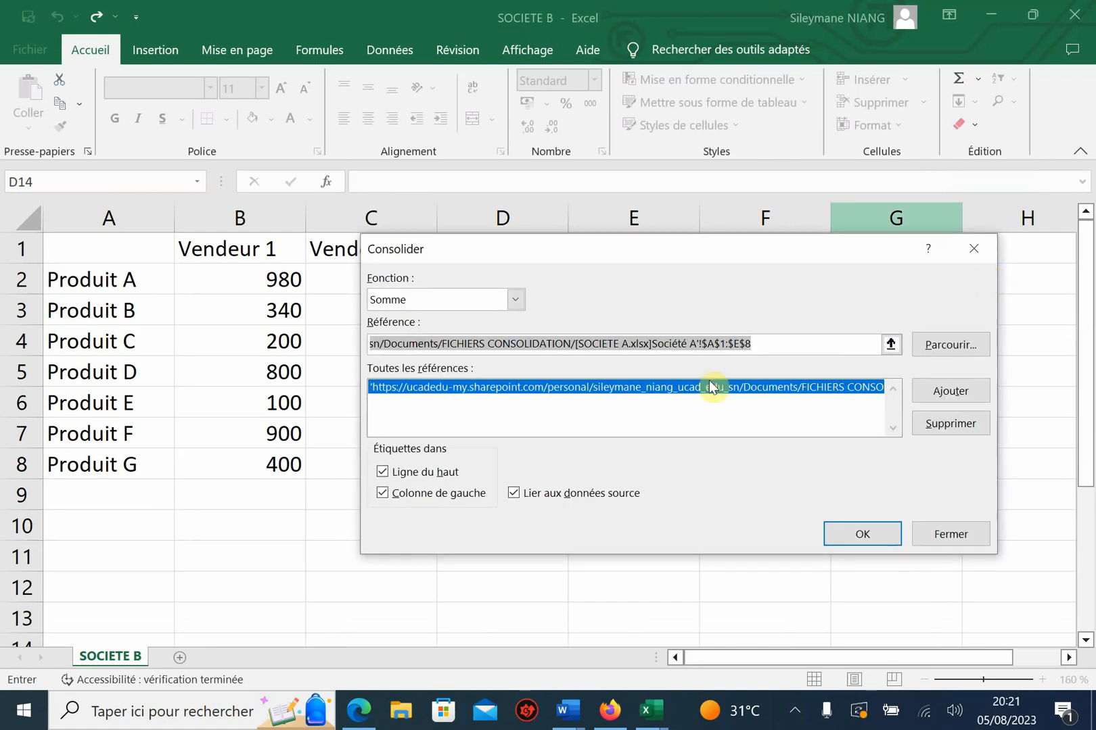
click(953, 390)
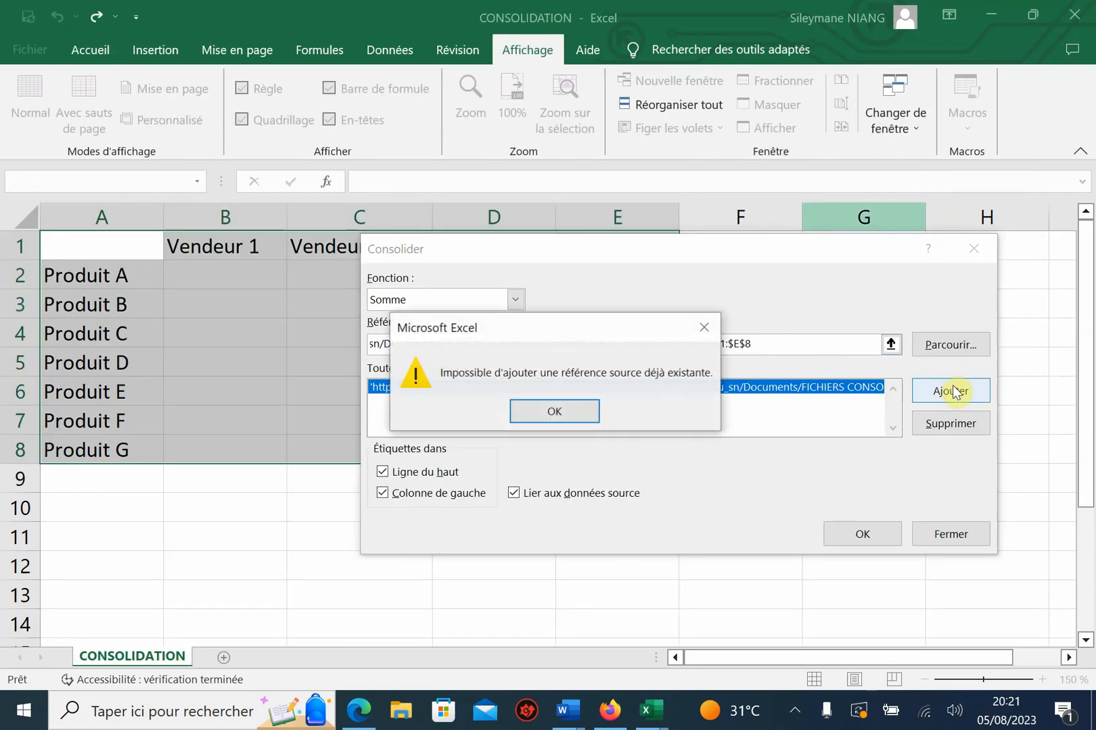
click(555, 412)
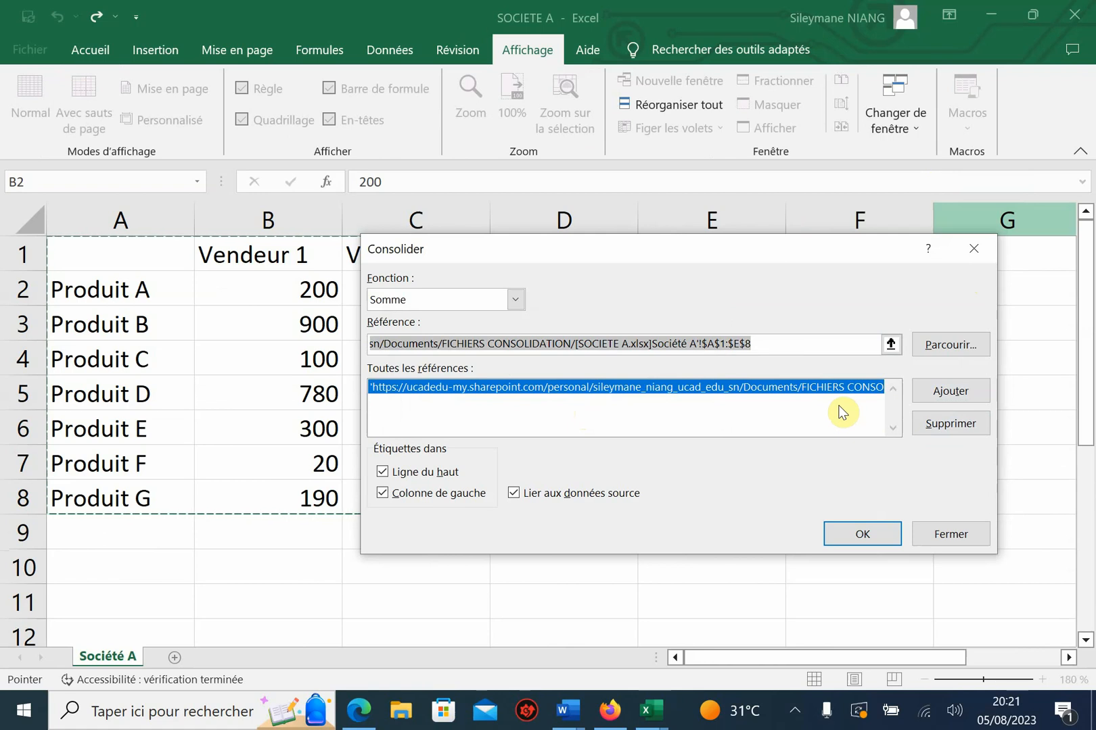
click(947, 424)
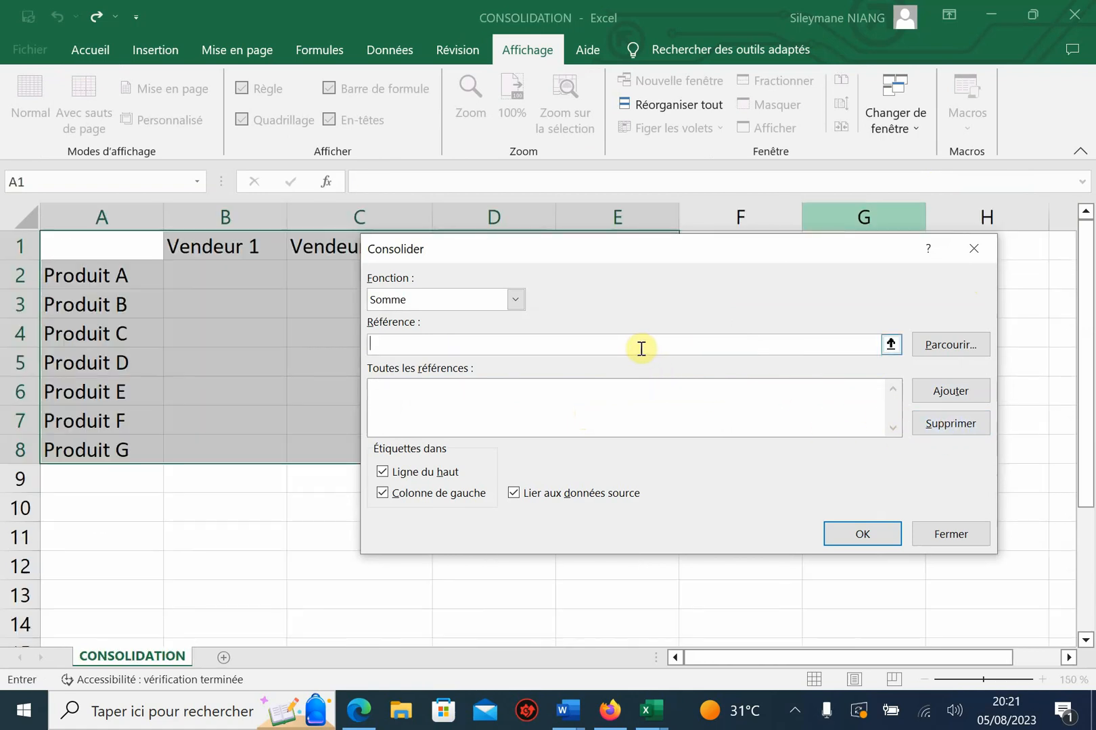
Add the range A1:E8 of the SOCIETE C sheet in the SOCIETE C workbook to the consolidation references
click(901, 128)
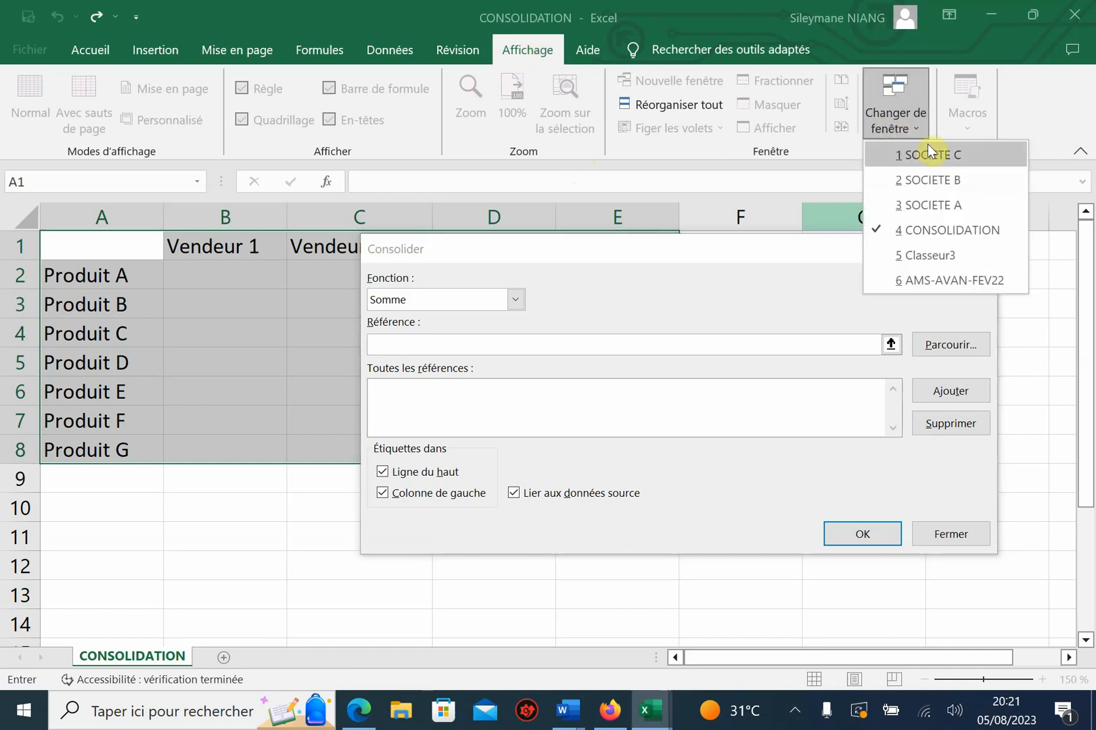
click(933, 155)
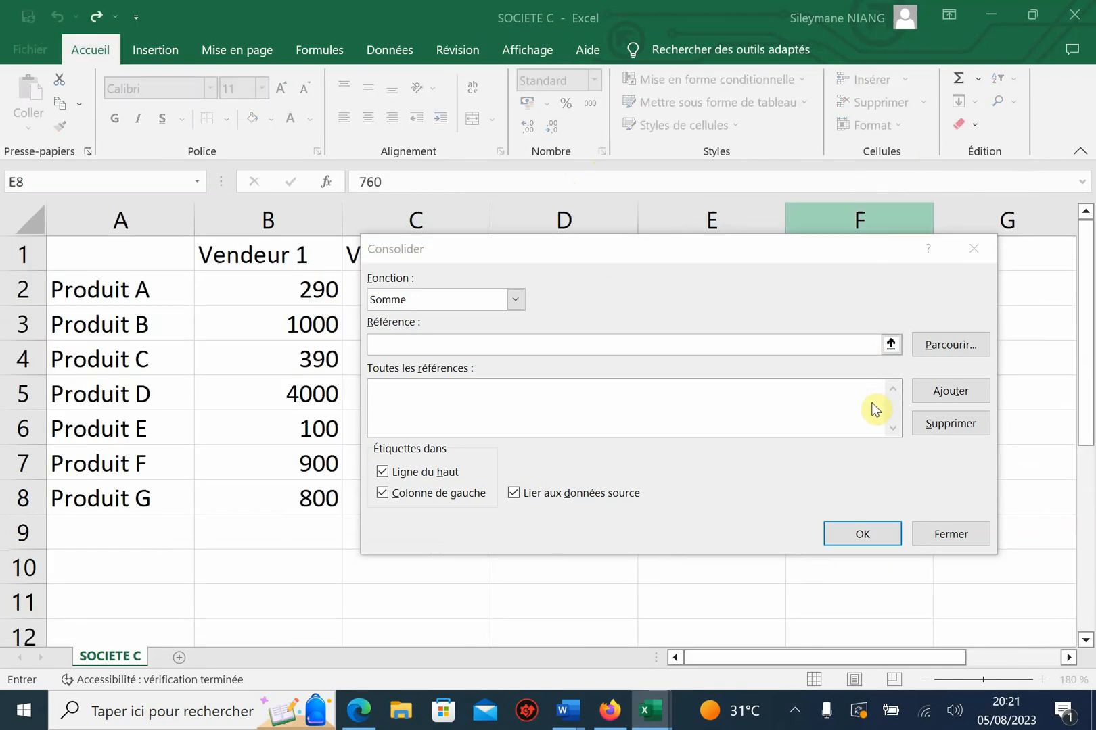
click(891, 345)
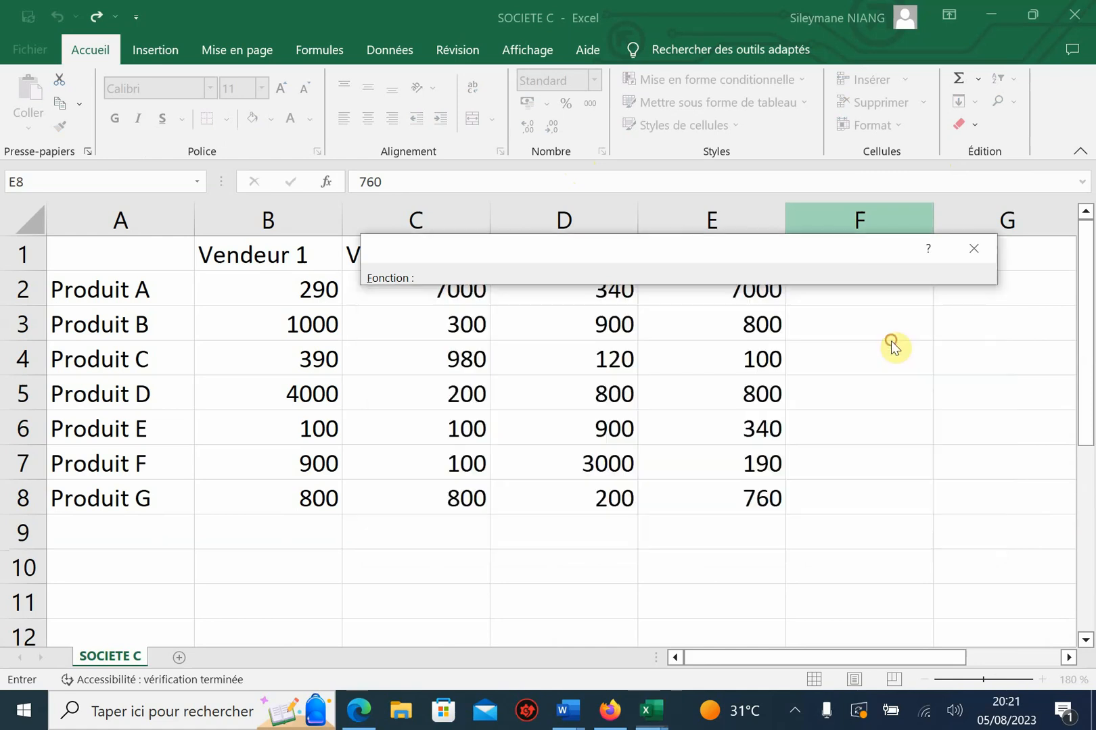
drag(105, 259, 689, 499)
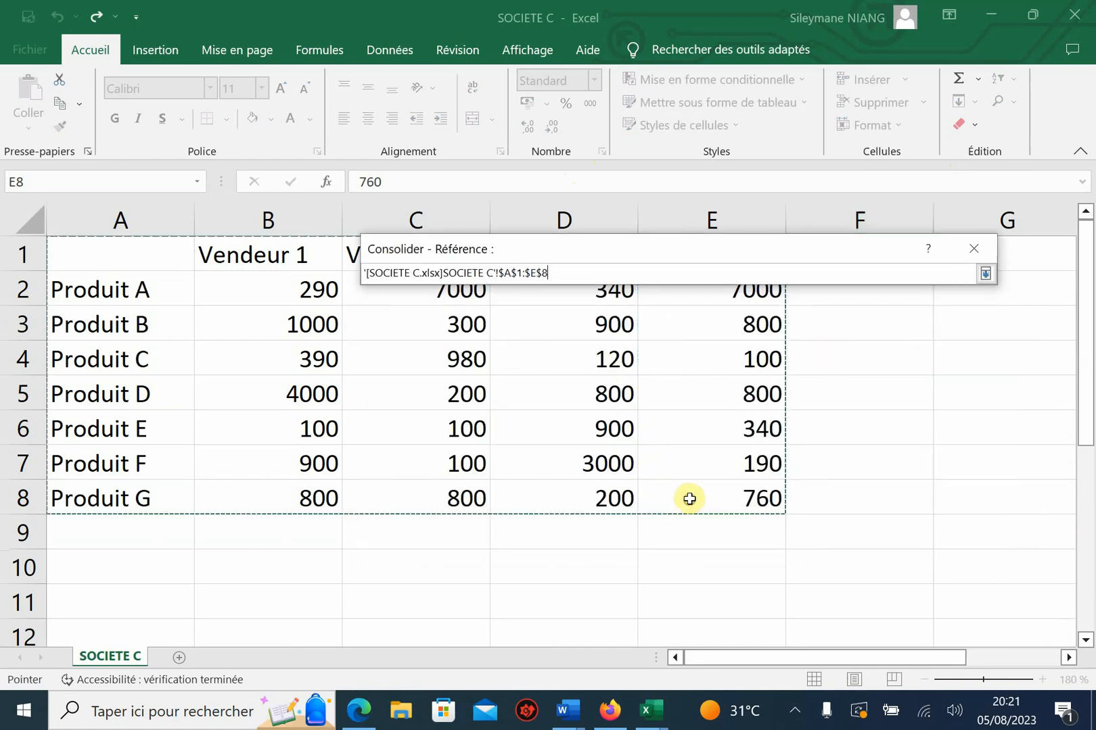
click(985, 273)
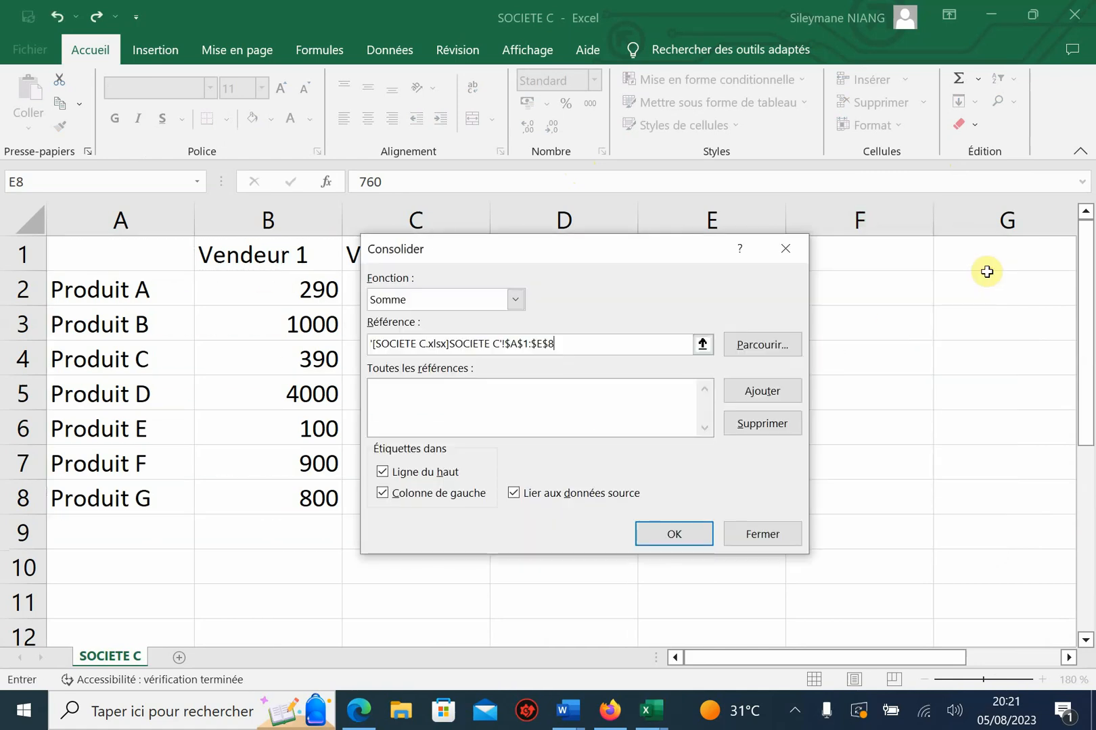
click(765, 394)
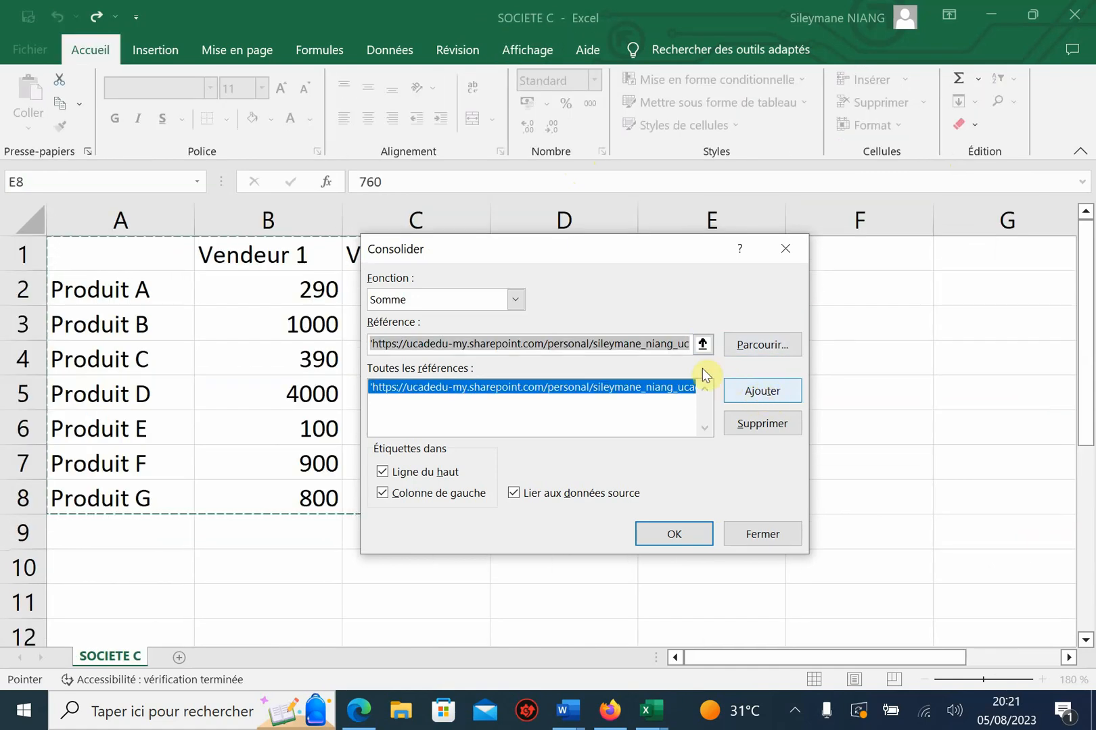
Empty the reference entry that still holds the SOCIETE C path, keeping the range in the list of references
click(668, 342)
key(ctrl+a)
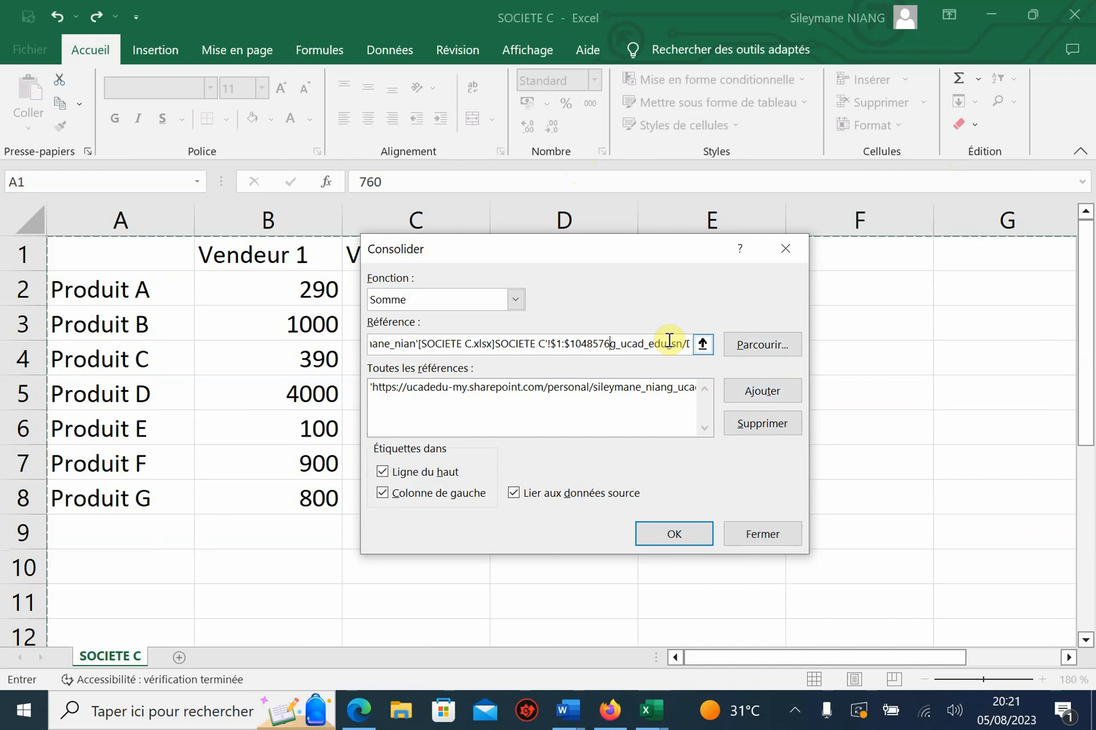
double_click(672, 340)
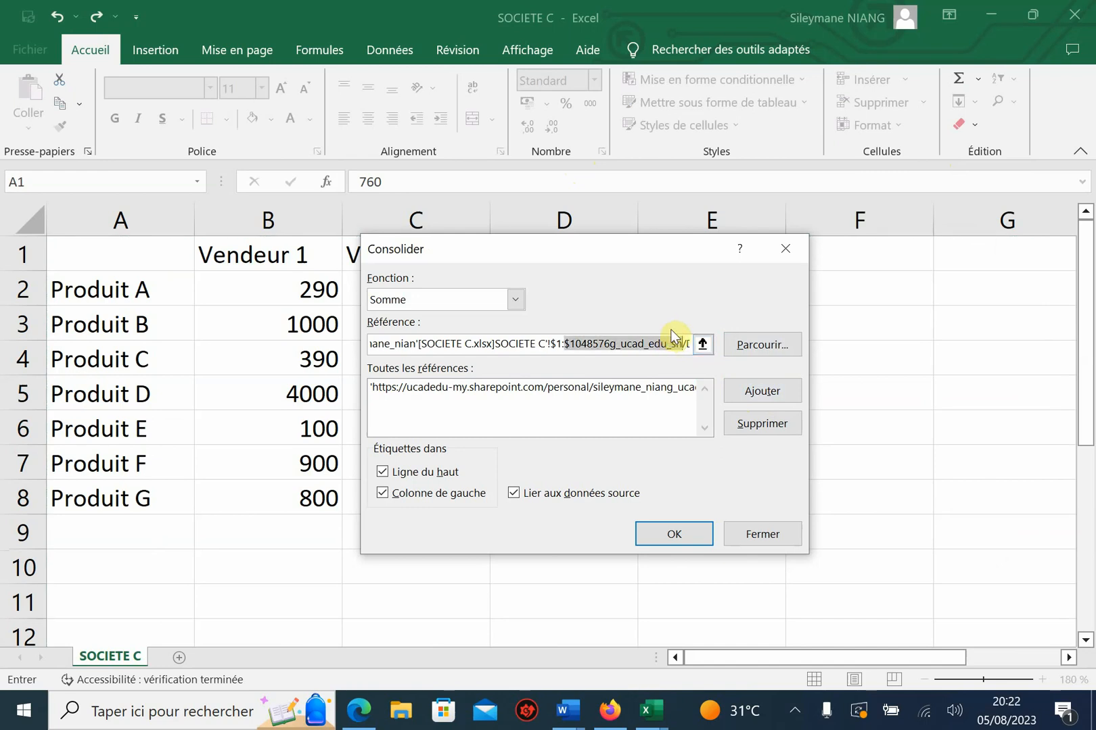
key(BackSpace)
key(BackSpace)
key(BackSpace)
key(BackSpace)
key(BackSpace)
key(BackSpace)
key(BackSpace)
key(BackSpace)
key(BackSpace)
key(BackSpace)
key(BackSpace)
key(BackSpace)
key(BackSpace)
key(BackSpace)
key(BackSpace)
key(BackSpace)
key(BackSpace)
key(BackSpace)
key(BackSpace)
key(BackSpace)
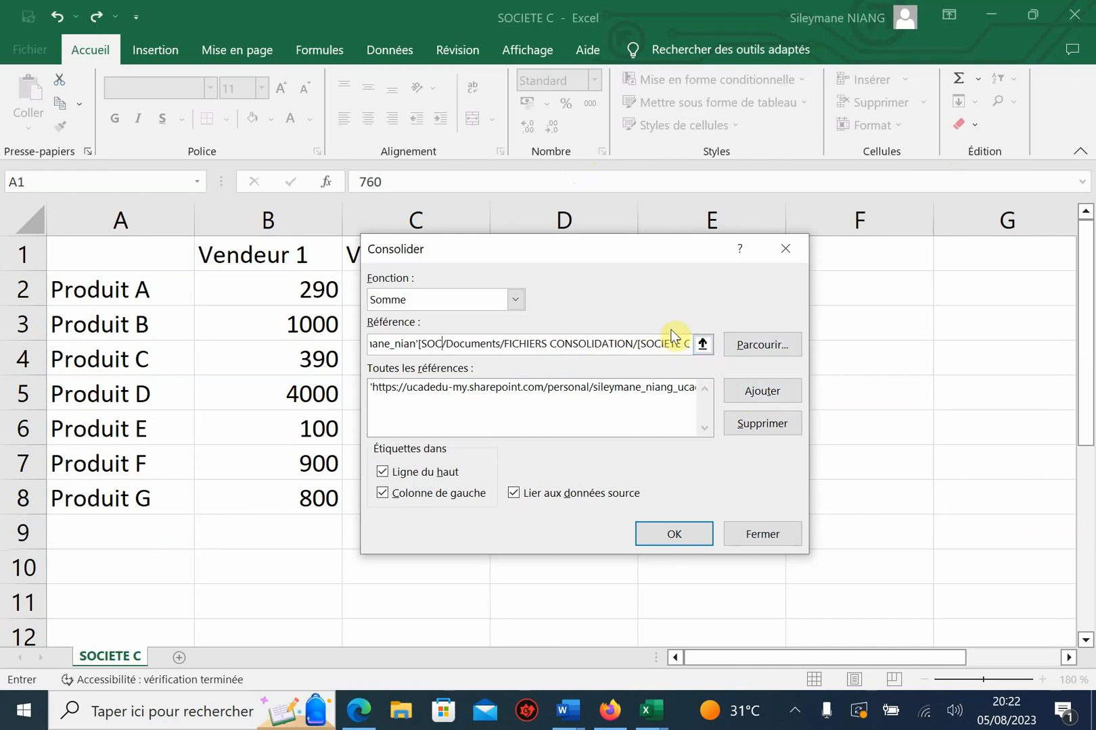
key(BackSpace)
key(BackSpace)
key(BackSpace)
key(BackSpace)
key(BackSpace)
key(BackSpace)
key(BackSpace)
key(BackSpace)
key(BackSpace)
key(BackSpace)
key(BackSpace)
key(BackSpace)
key(BackSpace)
key(BackSpace)
key(BackSpace)
key(BackSpace)
key(BackSpace)
key(BackSpace)
key(BackSpace)
key(BackSpace)
key(Delete)
key(Delete)
key(Delete)
key(Delete)
key(Delete)
key(Delete)
key(Delete)
key(Delete)
key(Delete)
key(Delete)
key(Delete)
key(Delete)
key(Delete)
key(Delete)
key(Delete)
key(Delete)
key(Delete)
key(Delete)
key(Delete)
key(Delete)
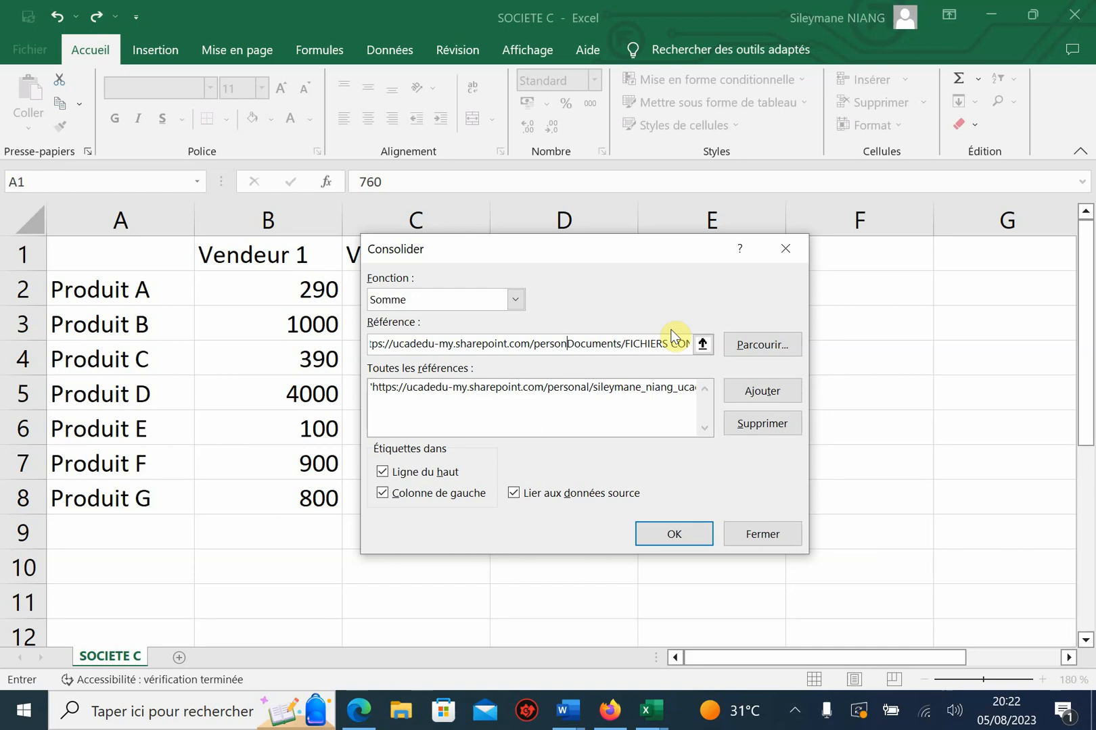
key(Delete)
key(Delete)
key(Delete)
key(Delete)
key(Delete)
key(Delete)
key(Delete)
key(Delete)
key(Delete)
key(Delete)
key(Delete)
key(Delete)
key(Delete)
key(Delete)
key(Delete)
key(Delete)
key(Delete)
key(Delete)
key(Delete)
key(Delete)
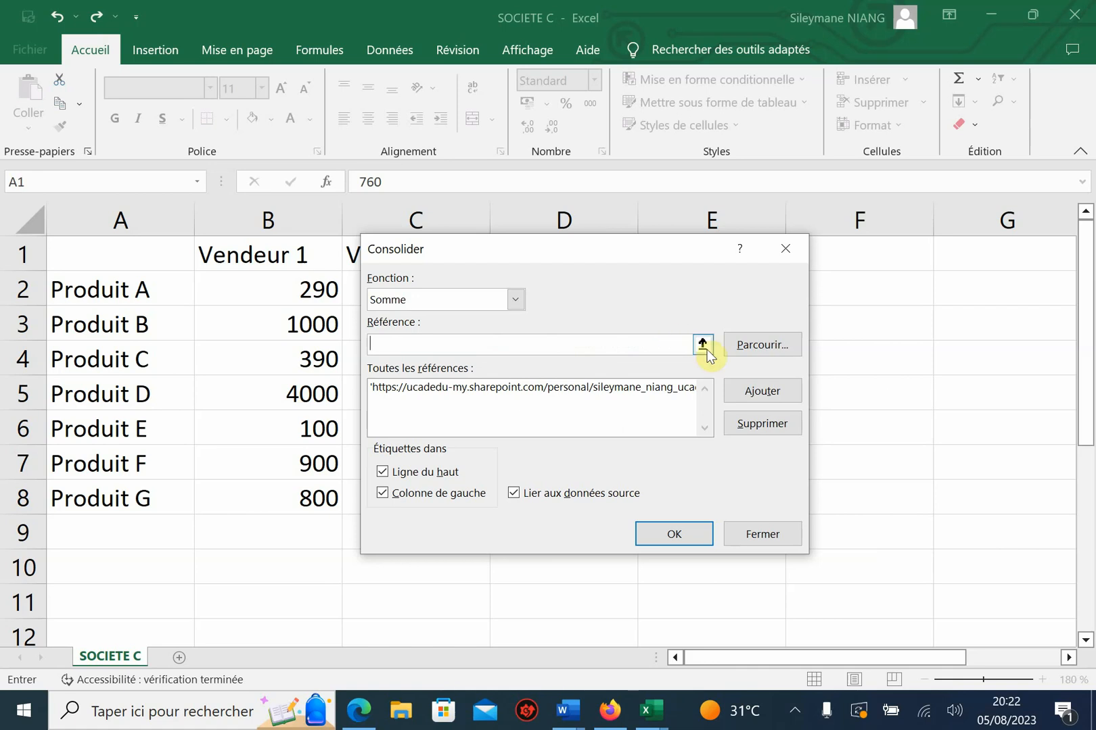
Add the range A1:E8 of the SOCIETE B sheet in the SOCIETE B workbook to the consolidation references
click(704, 345)
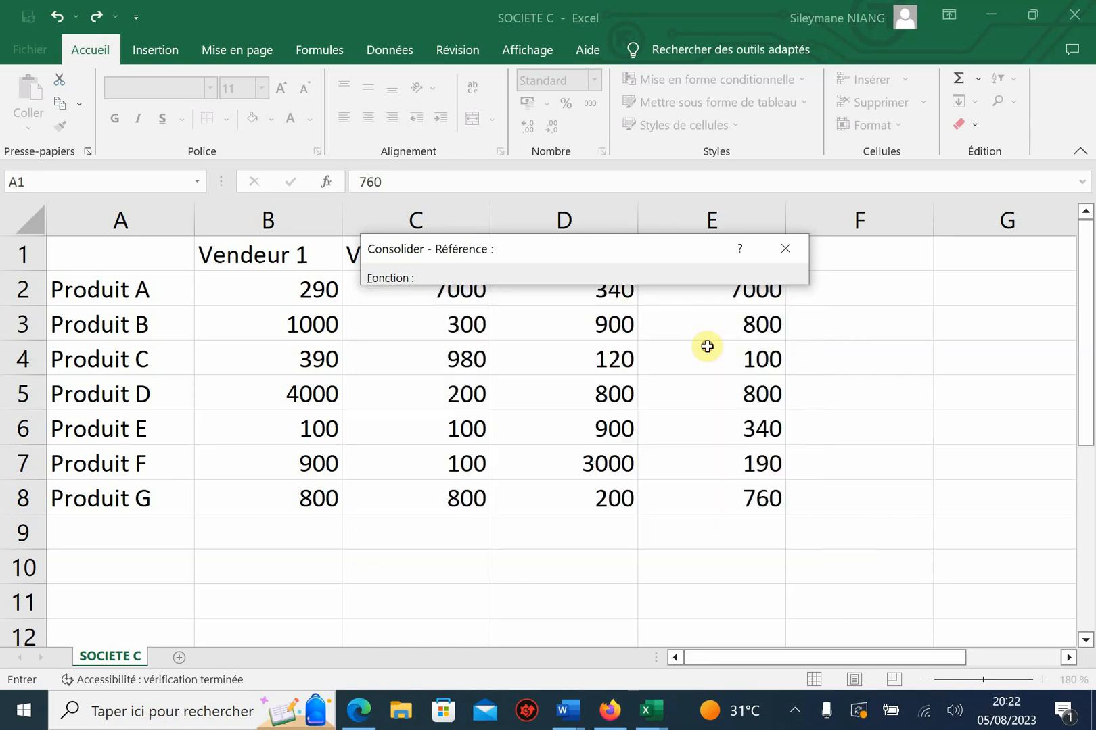
click(538, 53)
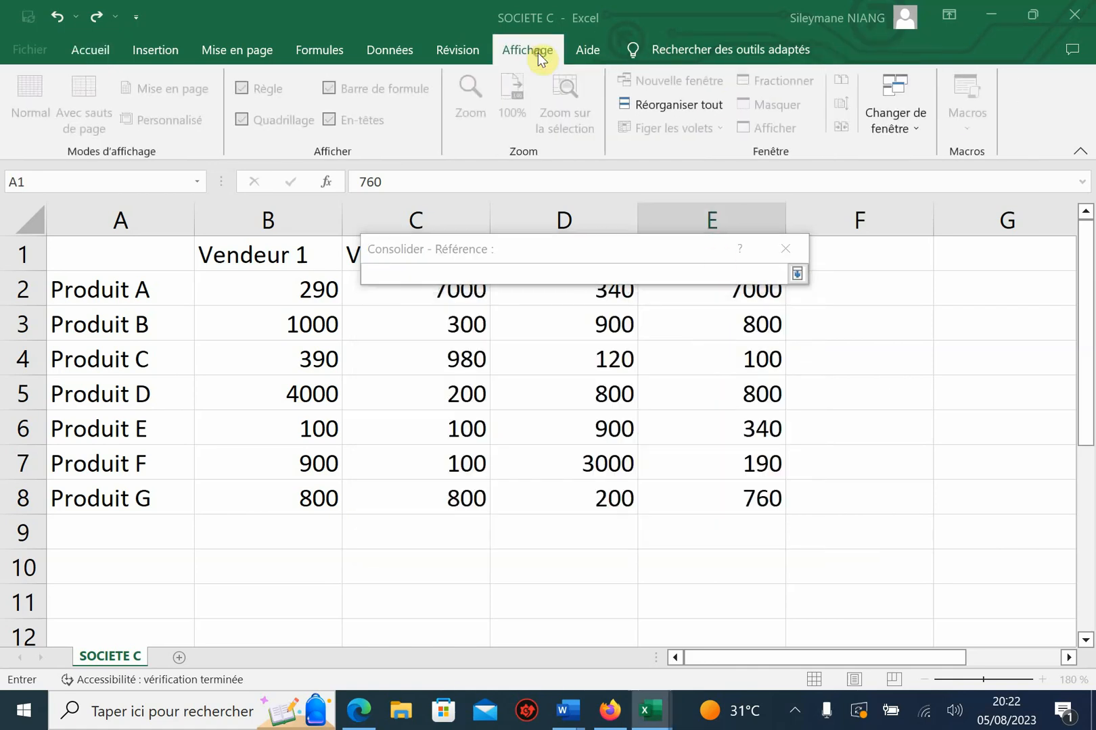
click(889, 115)
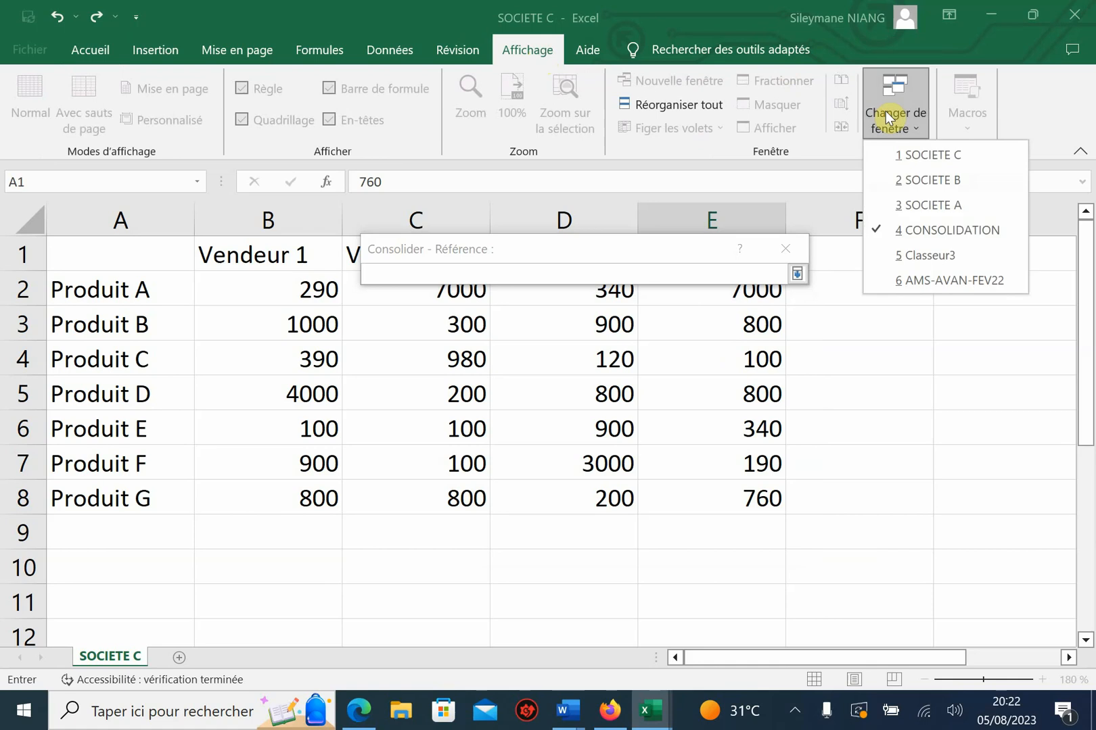
click(934, 180)
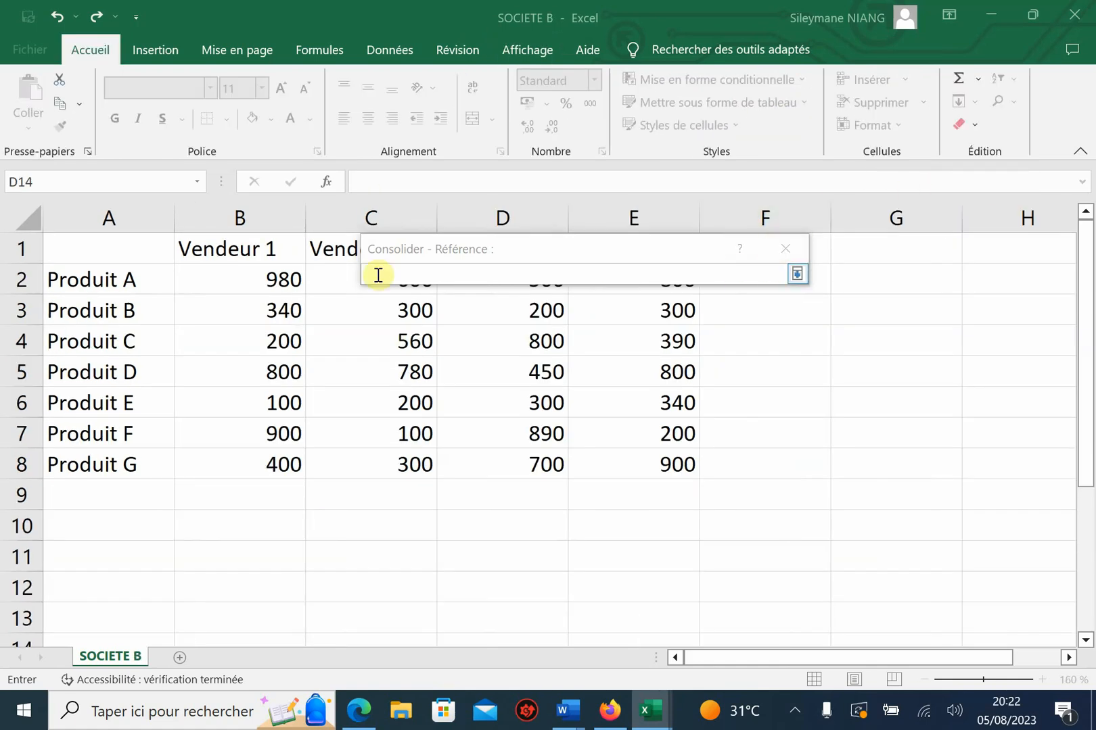
click(99, 252)
drag(99, 251, 660, 463)
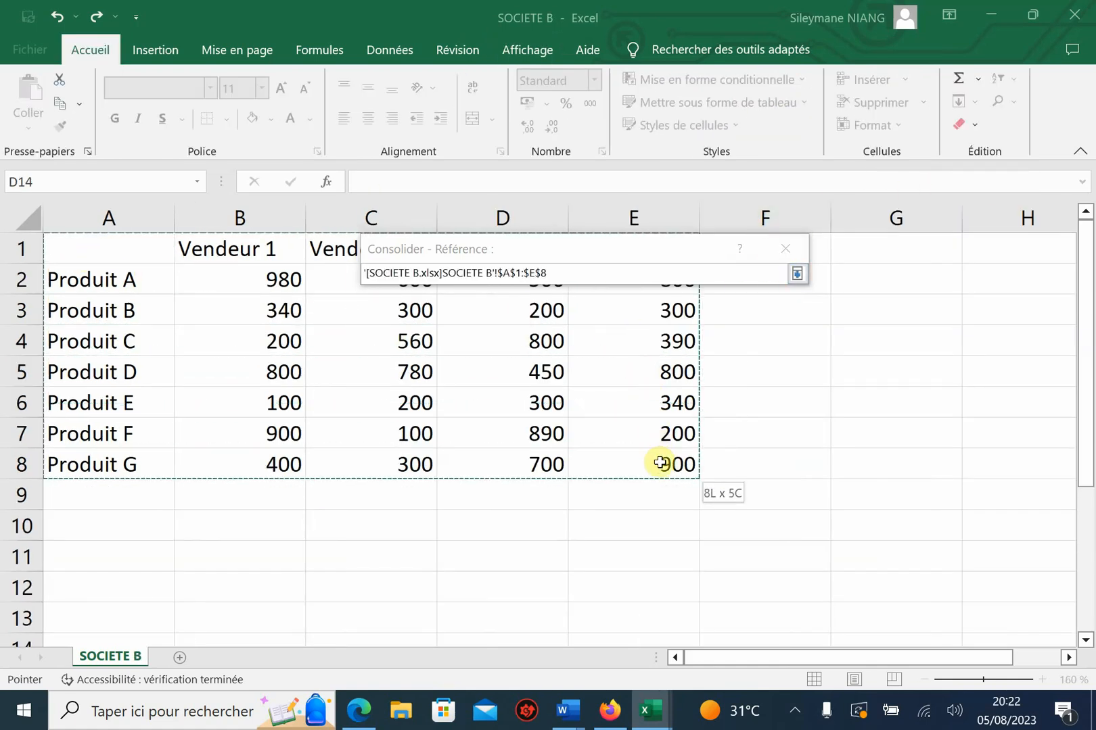
click(797, 274)
click(950, 391)
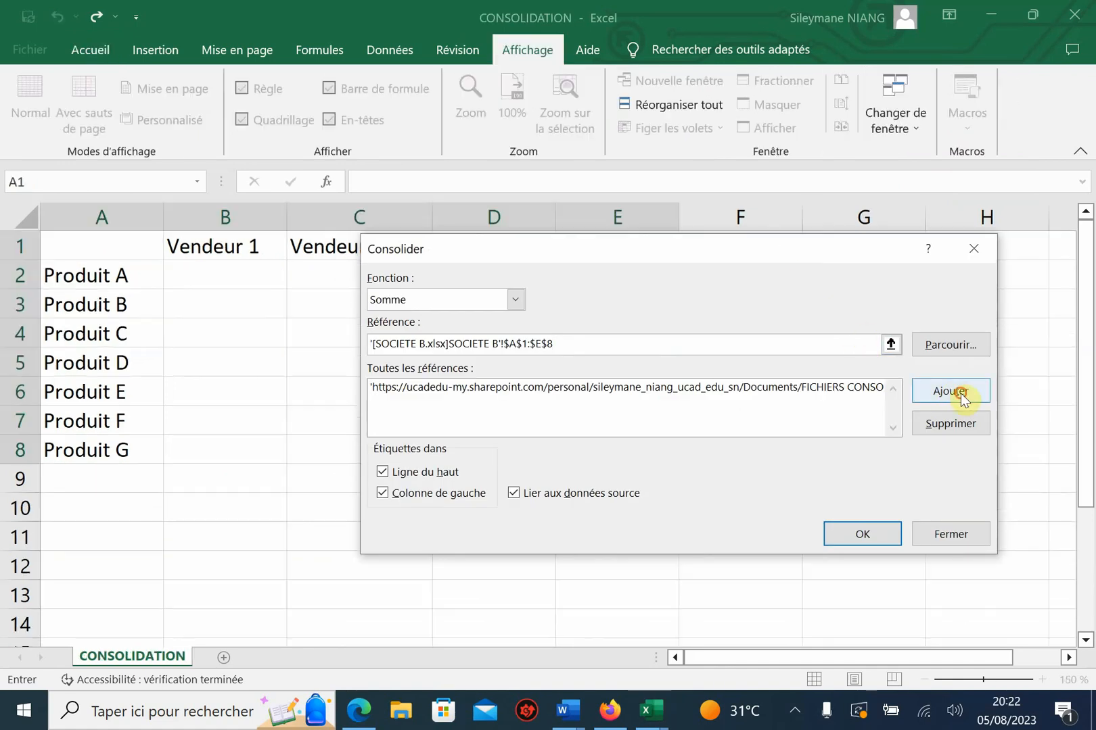
Empty the reference entry that still holds the SOCIETE B path, keeping both ranges in the list of references
click(821, 351)
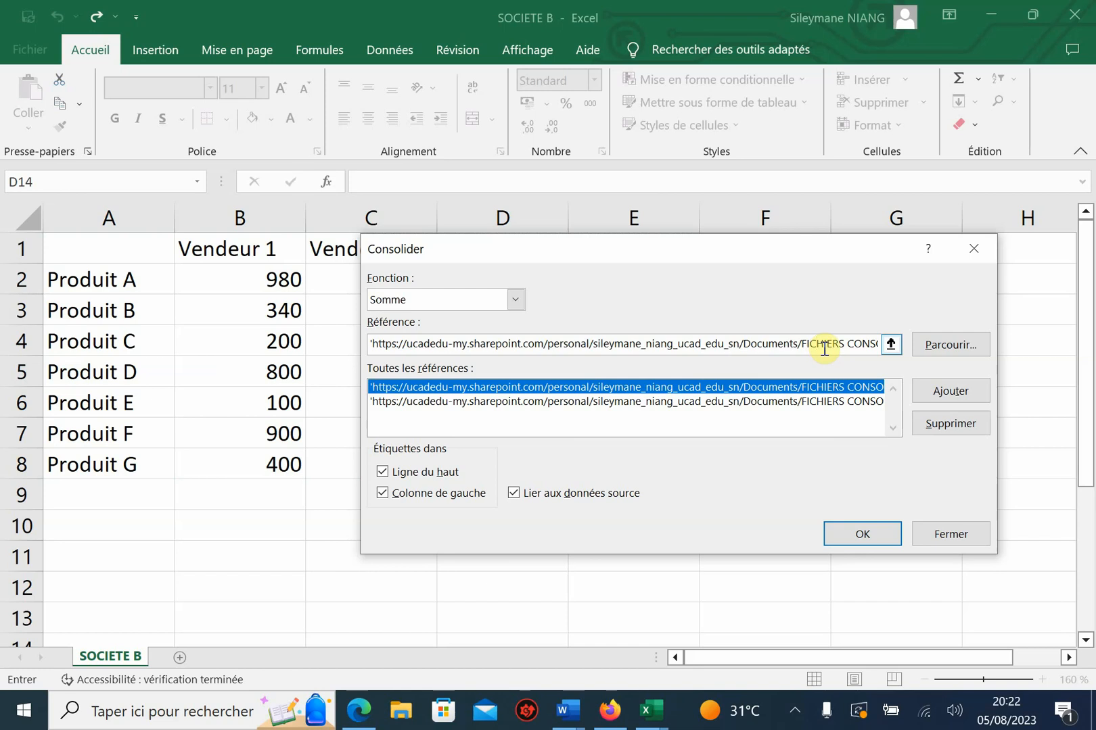
key(ctrl+a)
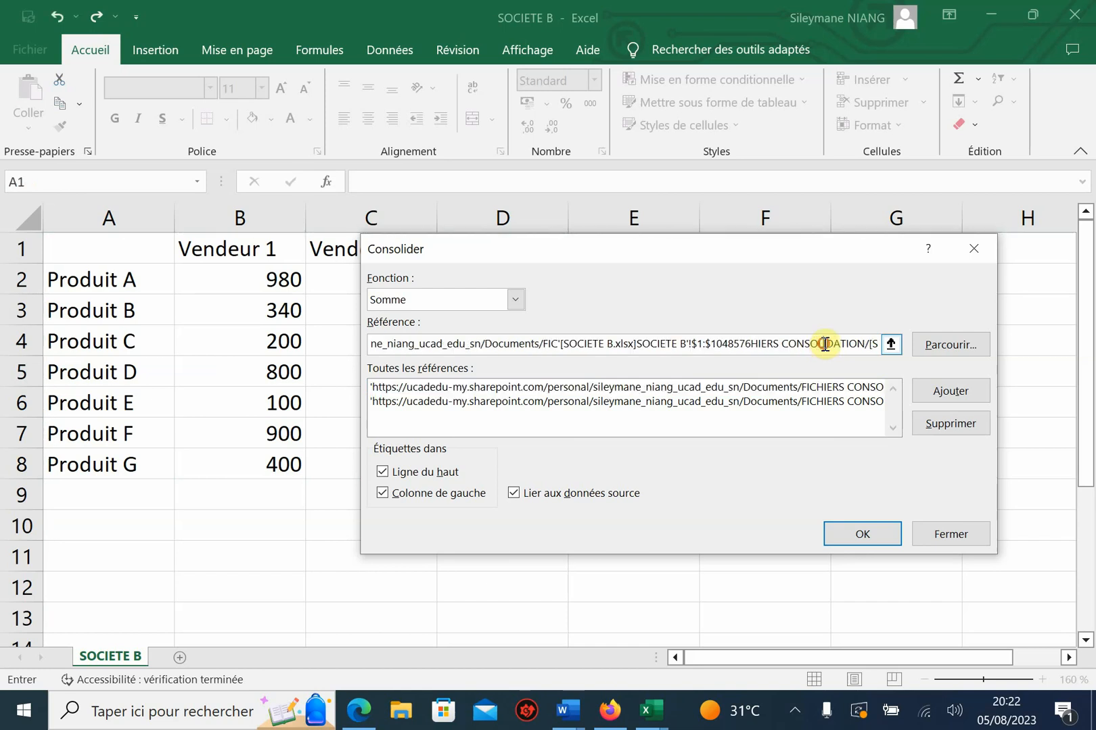
key(BackSpace)
key(BackSpace)
key(BackSpace)
key(BackSpace)
key(BackSpace)
key(BackSpace)
key(BackSpace)
key(BackSpace)
key(BackSpace)
key(BackSpace)
key(BackSpace)
key(BackSpace)
key(BackSpace)
key(BackSpace)
key(BackSpace)
key(BackSpace)
key(BackSpace)
key(BackSpace)
key(BackSpace)
key(BackSpace)
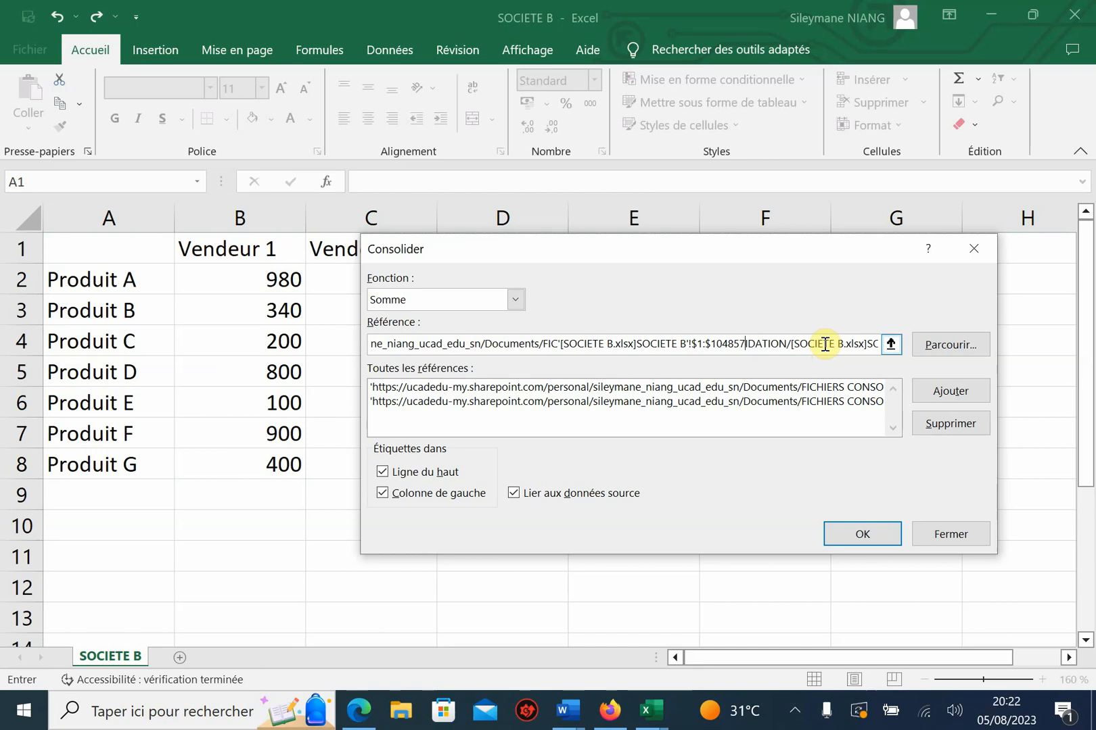
key(BackSpace)
key(BackSpace)
key(BackSpace)
key(BackSpace)
key(BackSpace)
key(BackSpace)
key(BackSpace)
key(BackSpace)
key(BackSpace)
key(BackSpace)
key(BackSpace)
key(BackSpace)
key(BackSpace)
key(BackSpace)
key(BackSpace)
key(BackSpace)
key(BackSpace)
key(BackSpace)
key(BackSpace)
key(BackSpace)
drag(836, 344, 346, 342)
key(BackSpace)
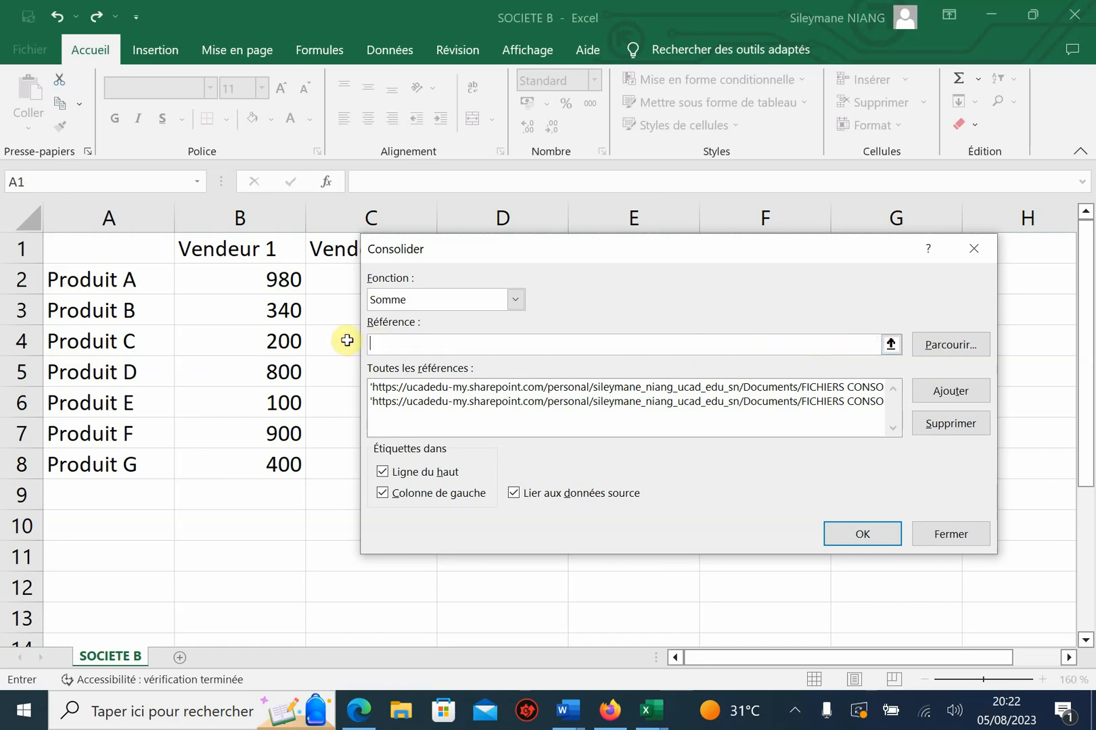
Add the range A1:E8 of the Société A sheet in the SOCIETE A workbook to the consolidation references
click(891, 345)
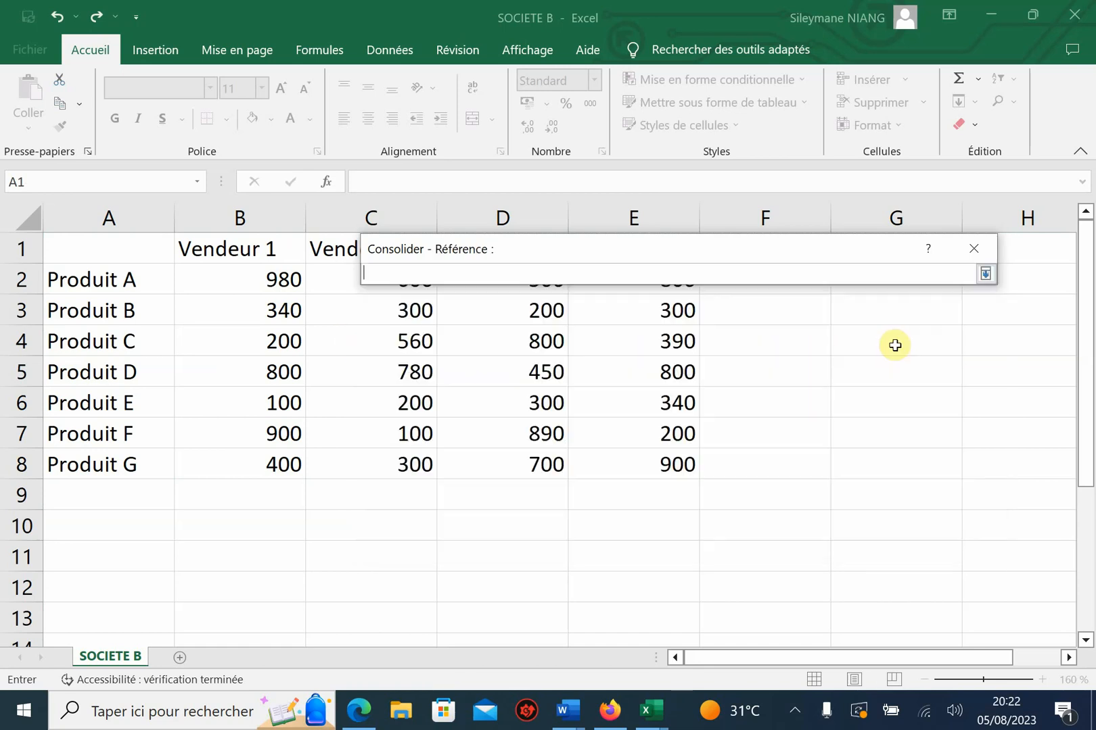
click(549, 49)
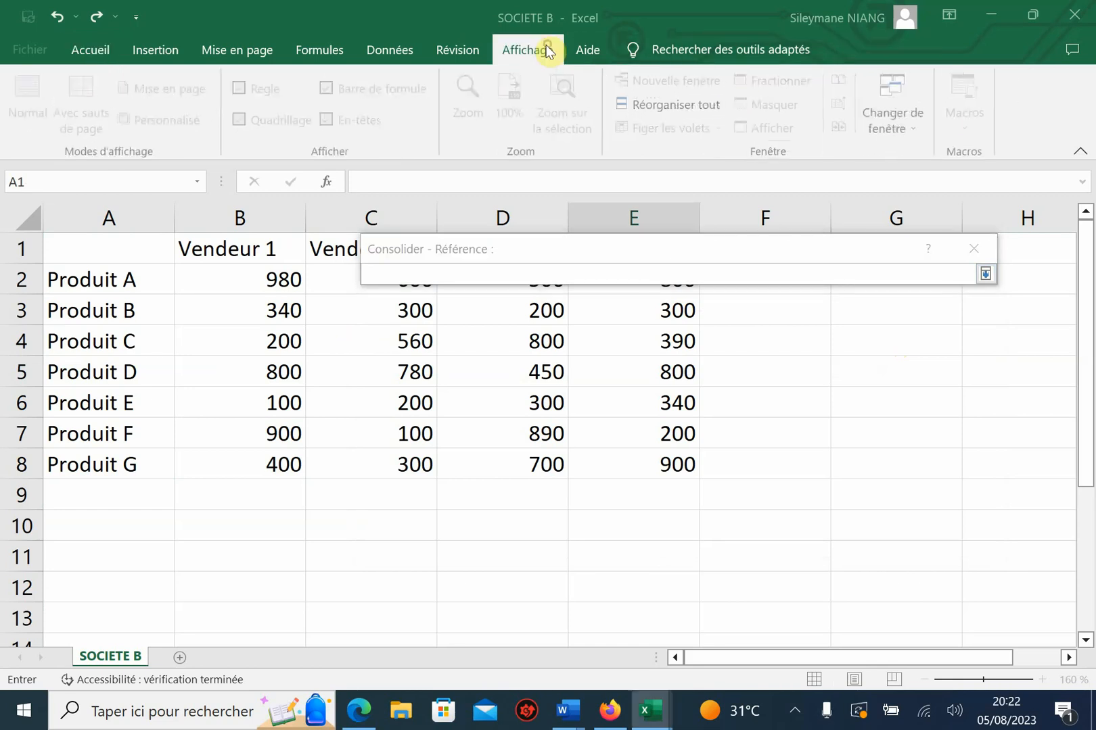
click(911, 122)
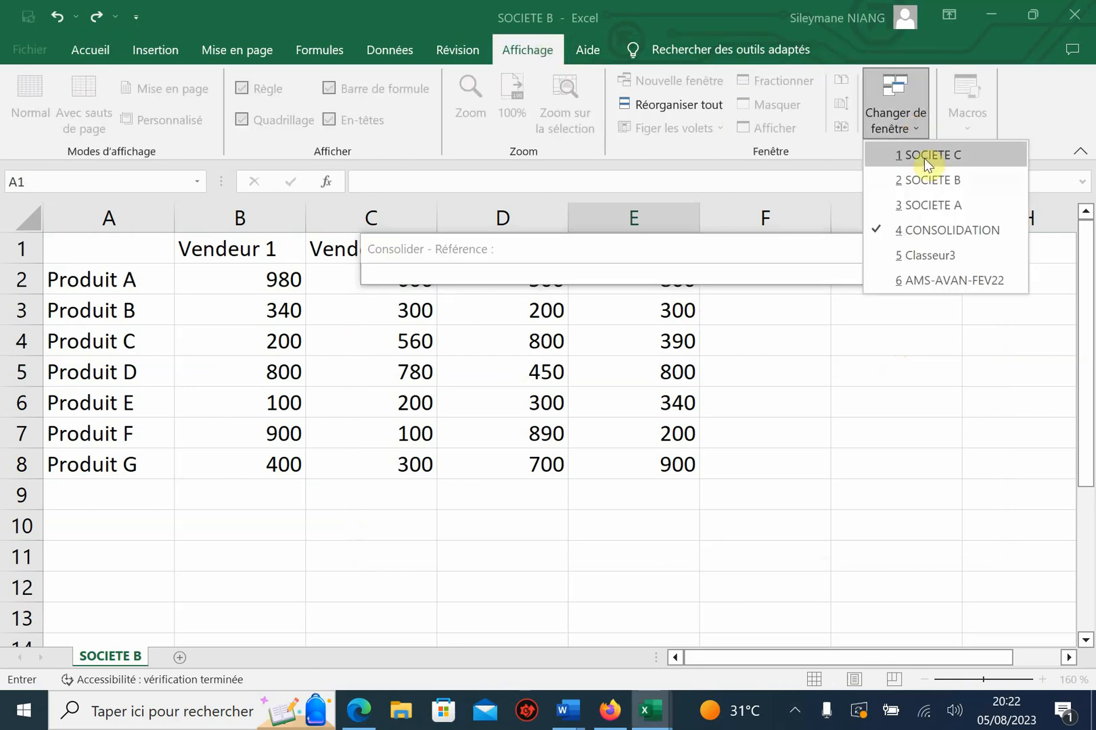
click(935, 205)
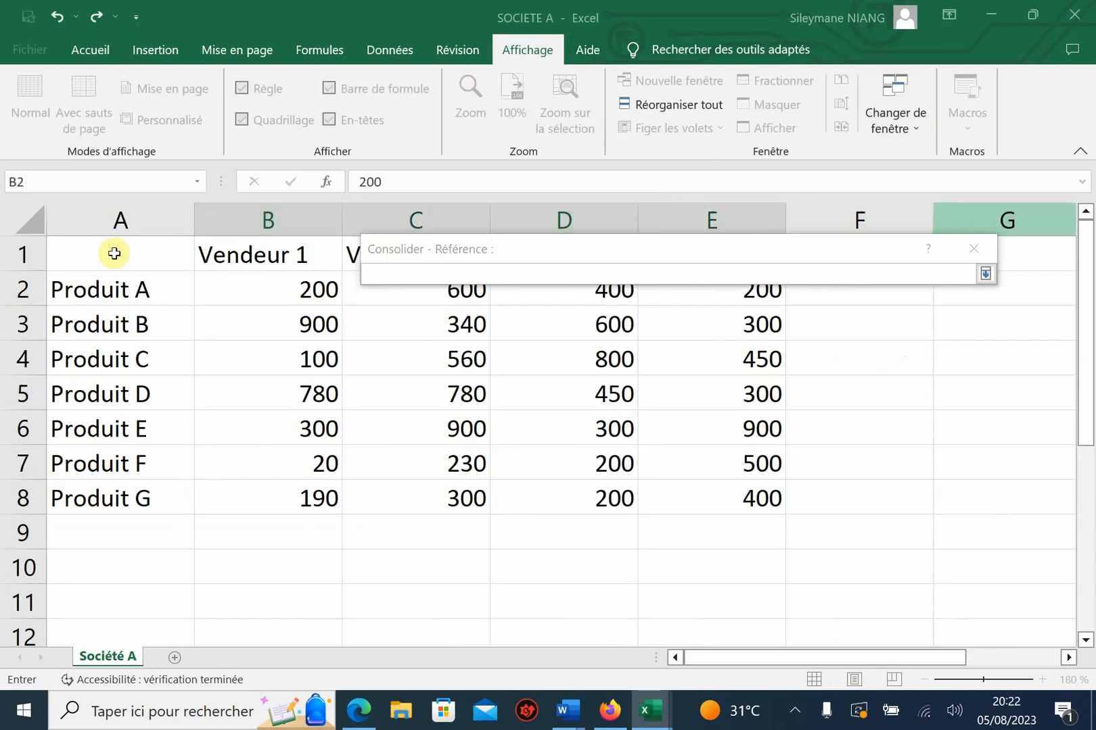
drag(115, 251, 730, 490)
click(985, 274)
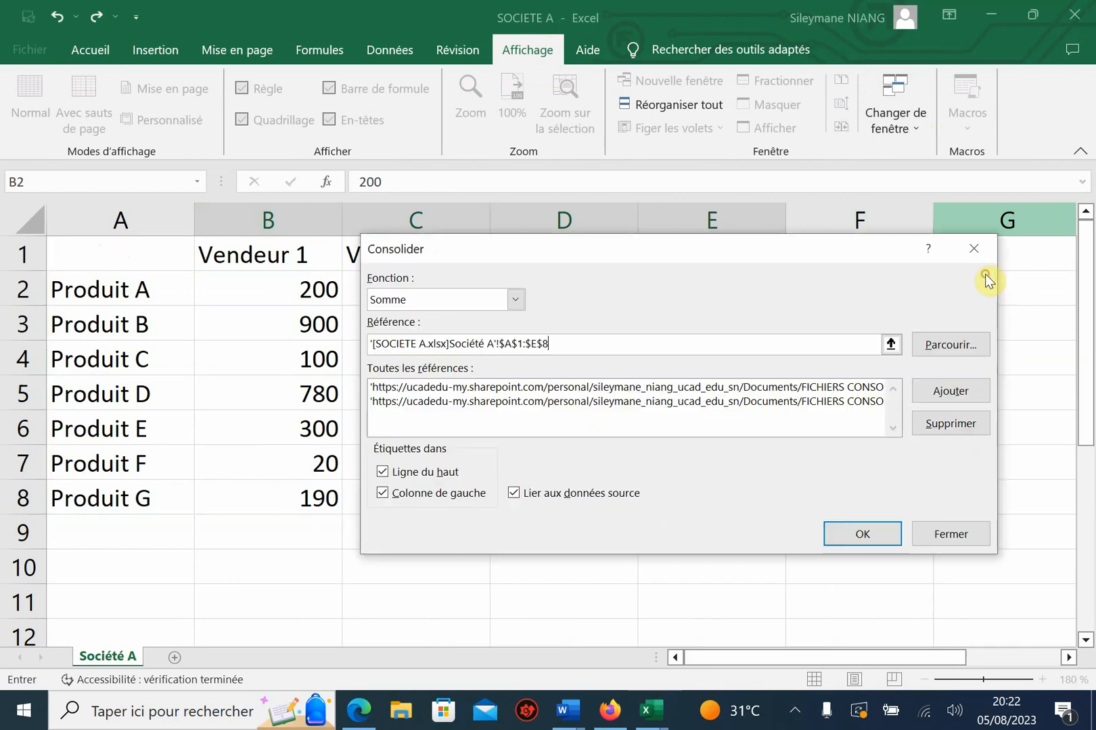
click(944, 394)
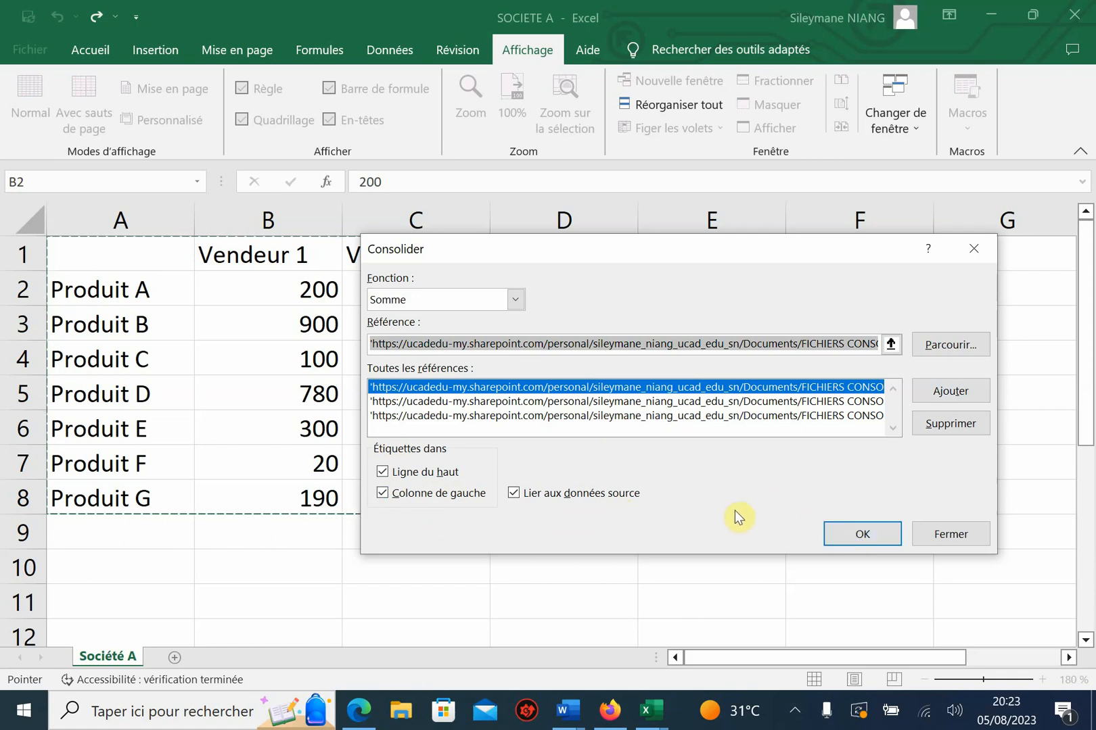
Run the consolidation with the three references and switch to the CONSOLIDATION workbook
click(867, 535)
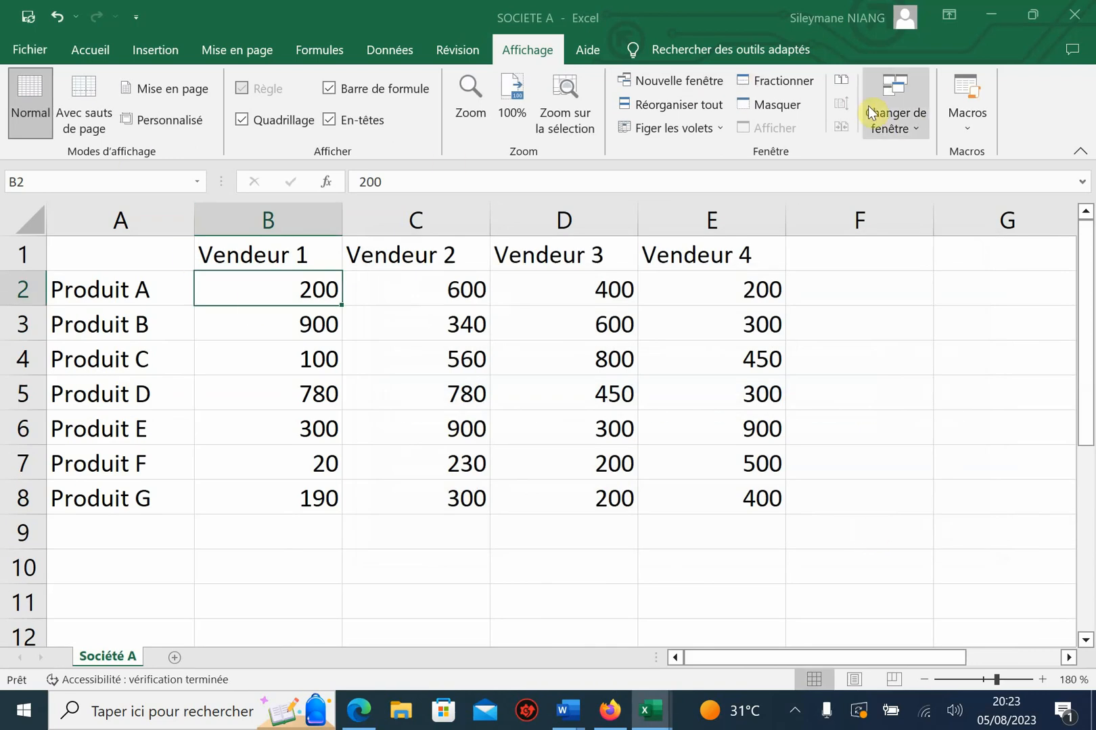
click(907, 122)
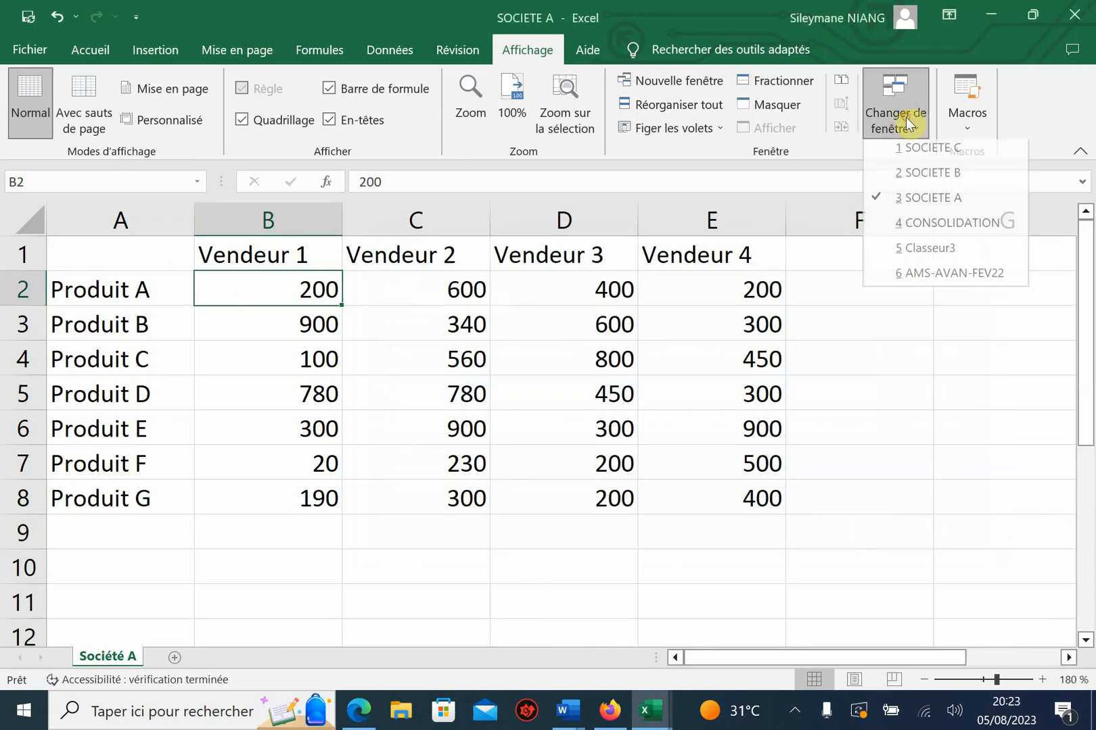
click(936, 223)
Inspect the Vendeur 1 totals of Produit C and A, and expand the company details of Produit A, D and C, collapsing each group again
click(280, 341)
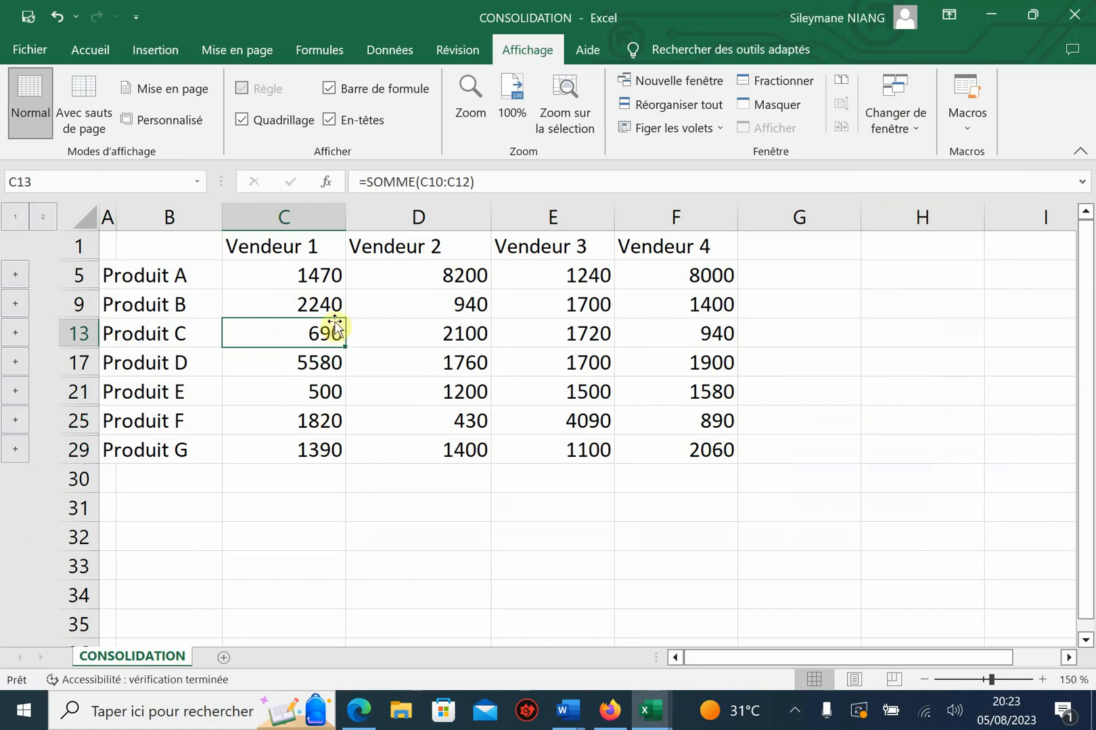
click(297, 274)
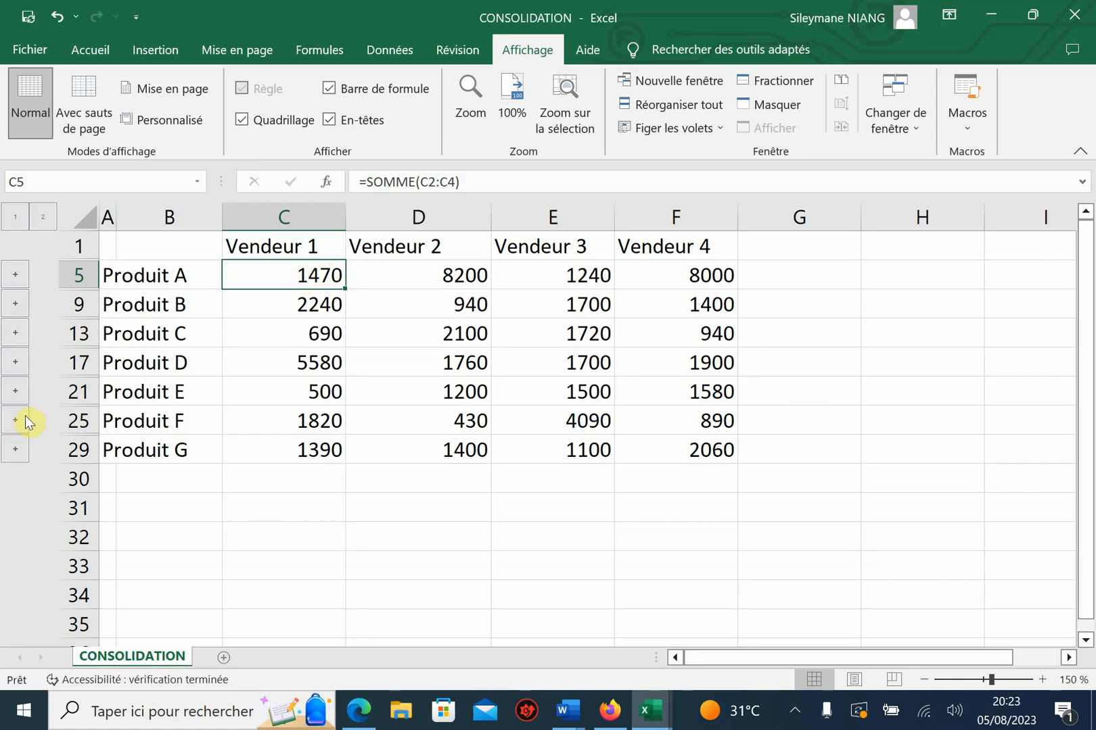
click(14, 277)
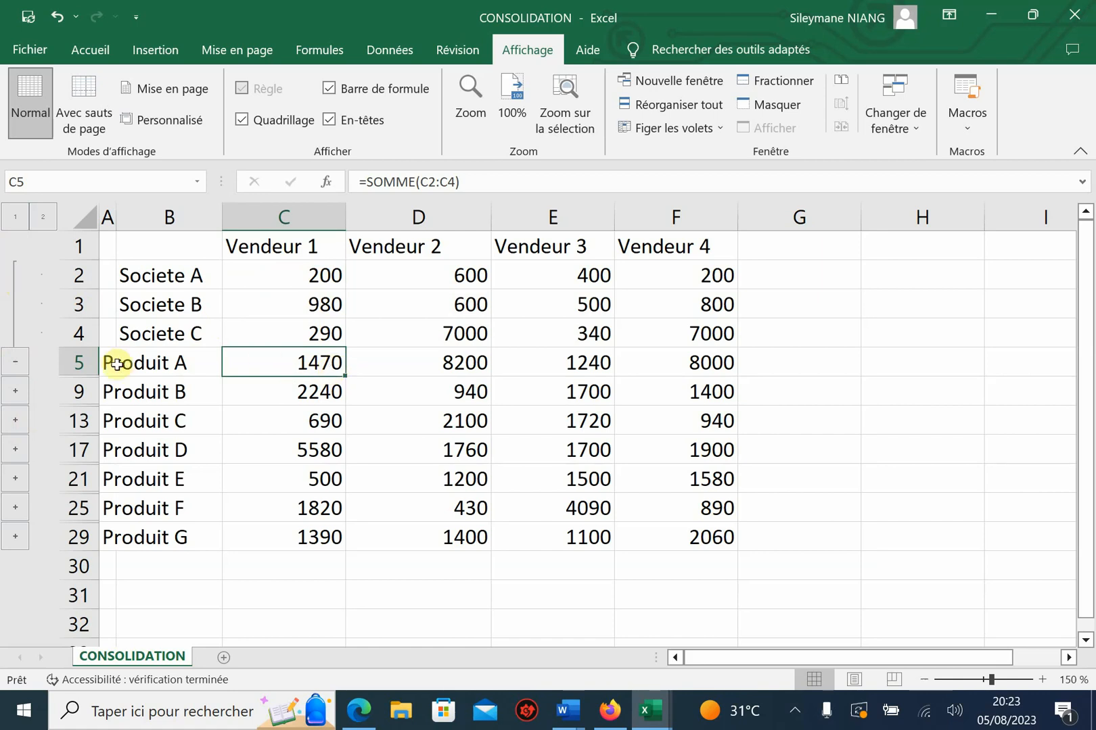
click(13, 364)
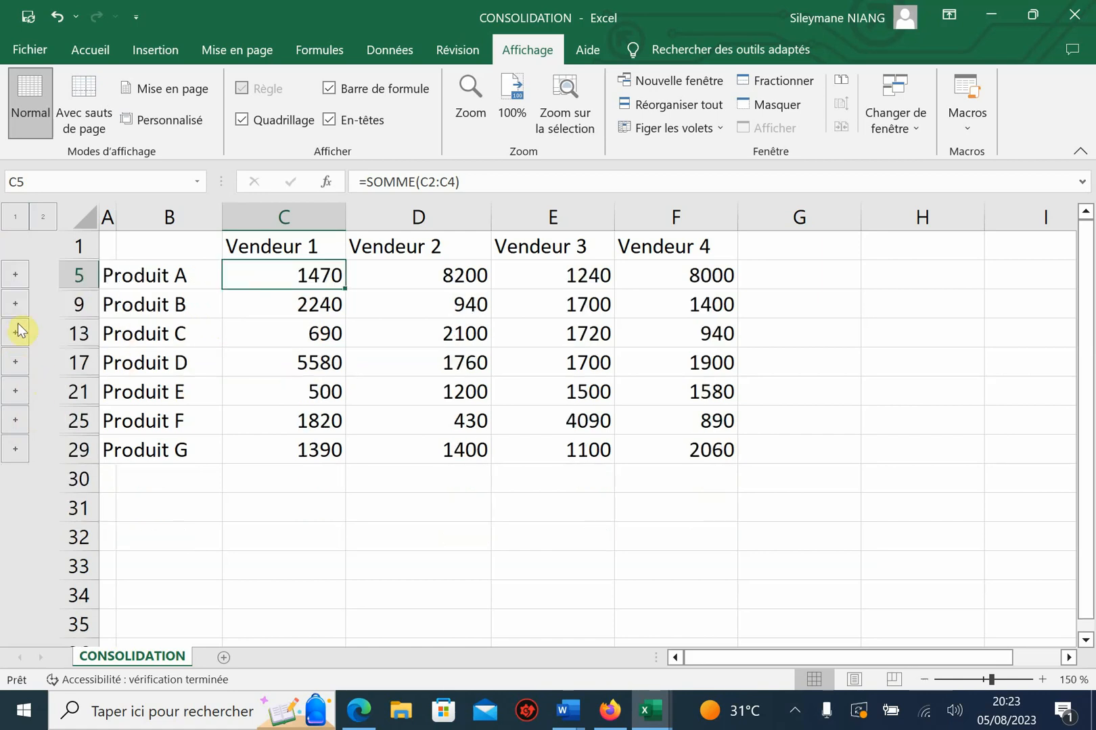
click(17, 364)
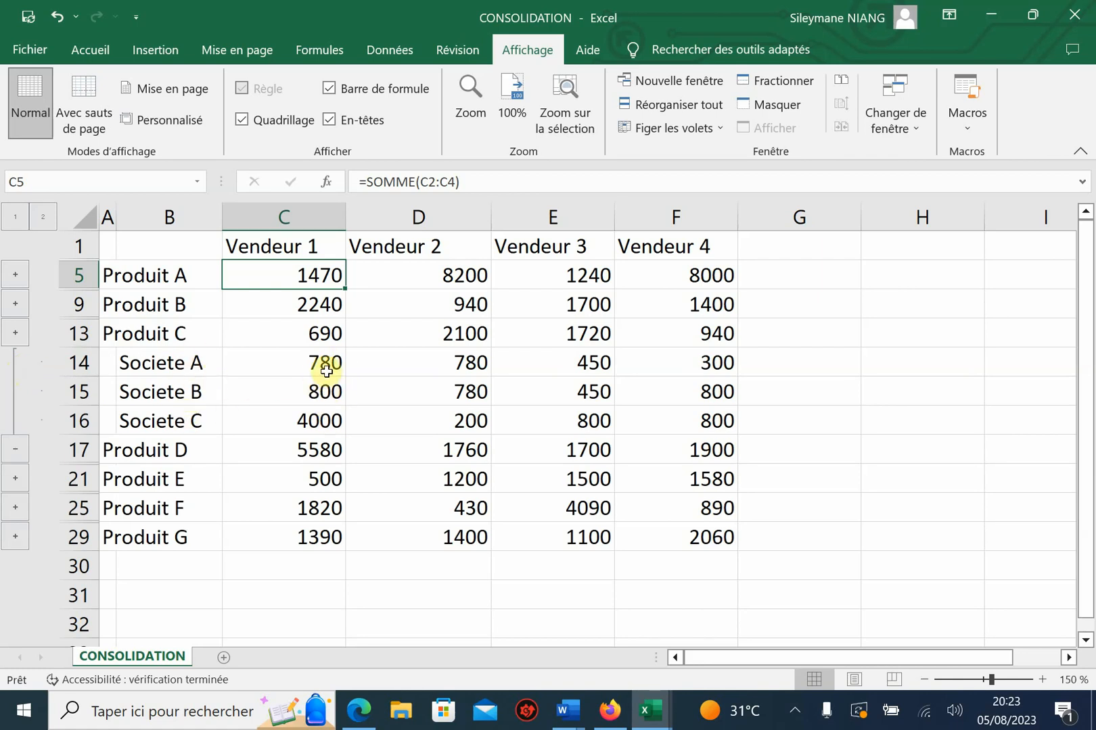
click(15, 334)
click(12, 418)
click(19, 447)
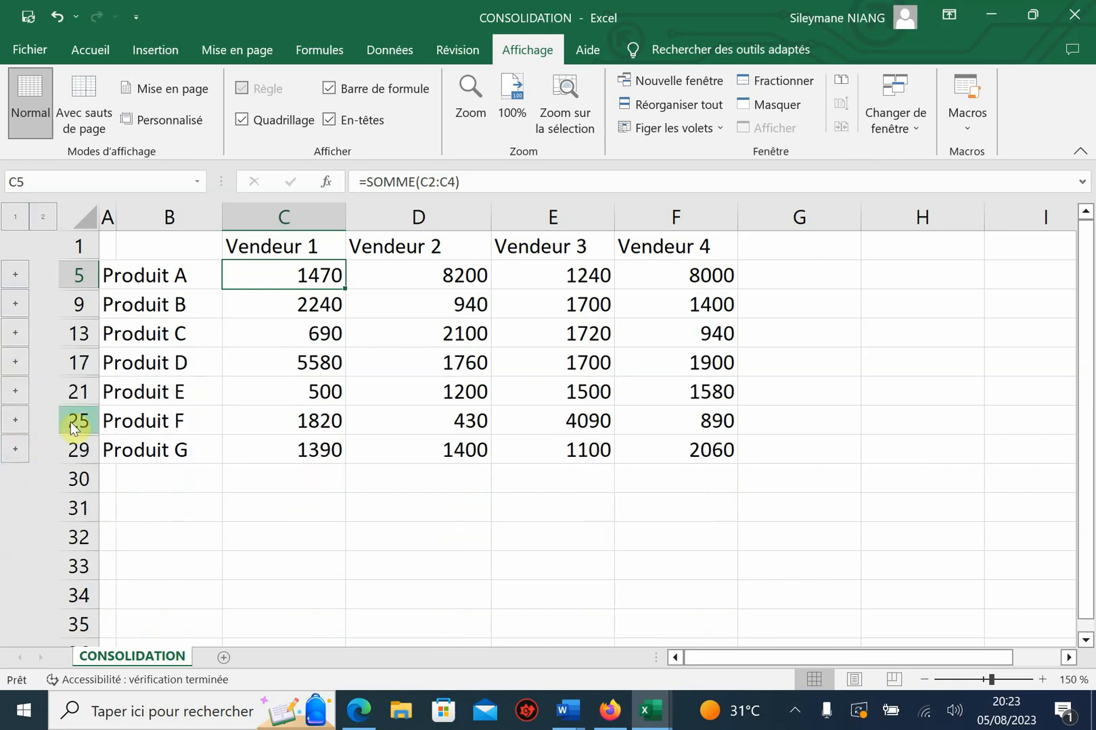